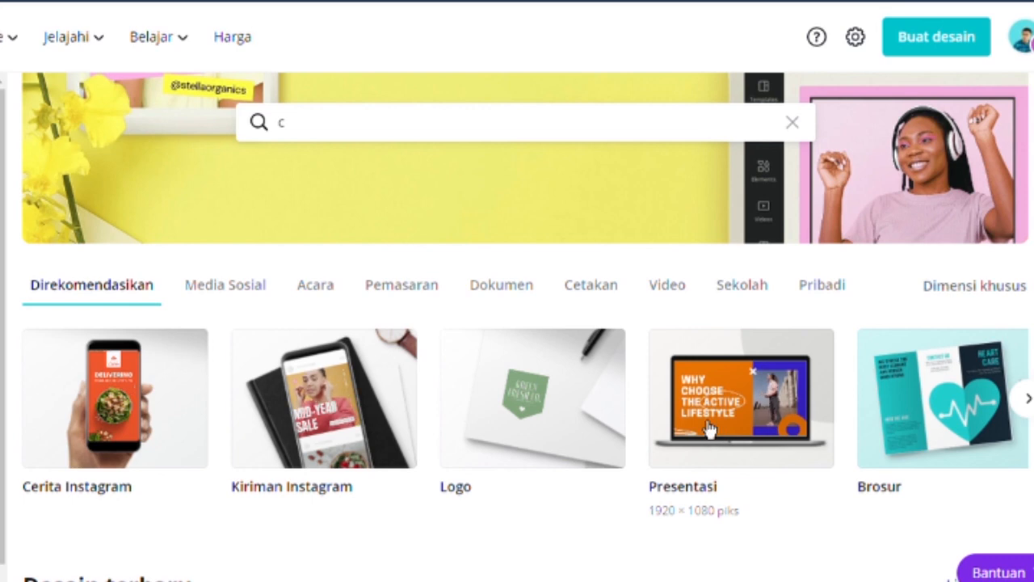
Create a new design with custom dimensions of 3240 × 1080 pixels.
{"action": "scroll", "coordinate": [707, 424], "scroll_direction": "down", "scroll_amount": 2}
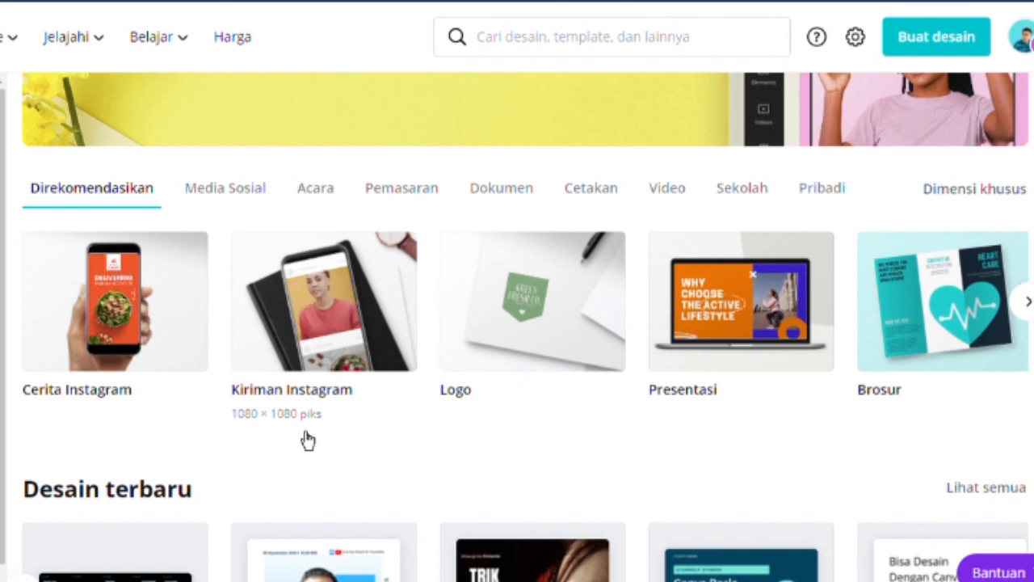
{"action": "left_click", "coordinate": [1010, 208]}
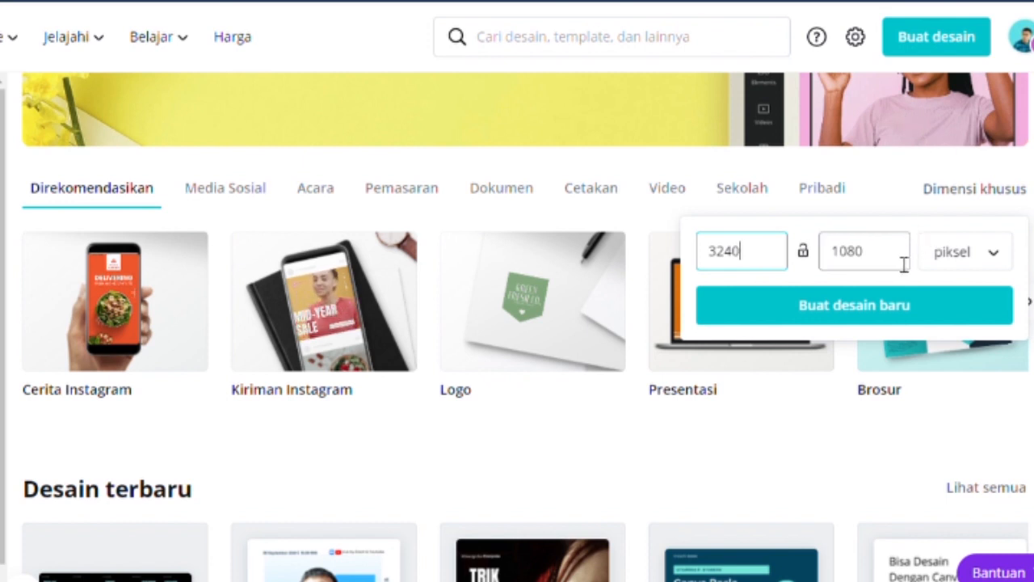
{"action": "left_click", "coordinate": [907, 317]}
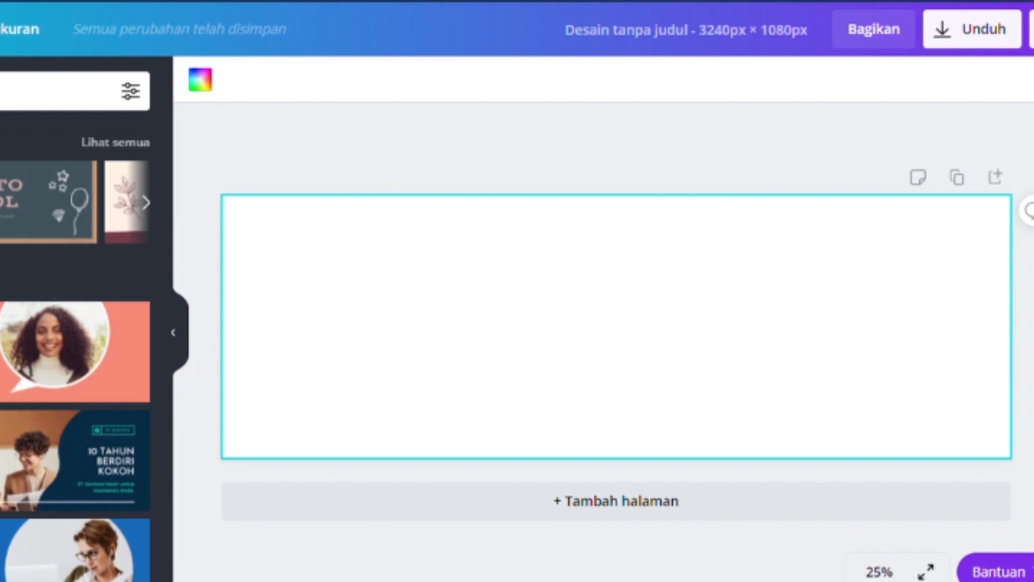
Add a square shape in the canvas's upper-left corner and enlarge it to 1080 × 1080 px.
{"action": "left_click", "coordinate": [29, 299]}
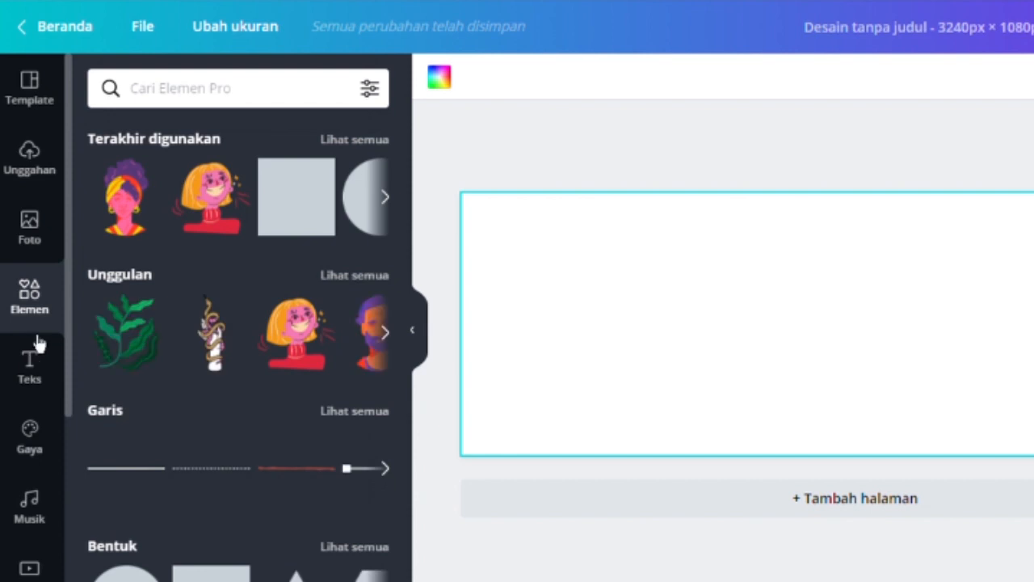
{"action": "left_click", "coordinate": [306, 208]}
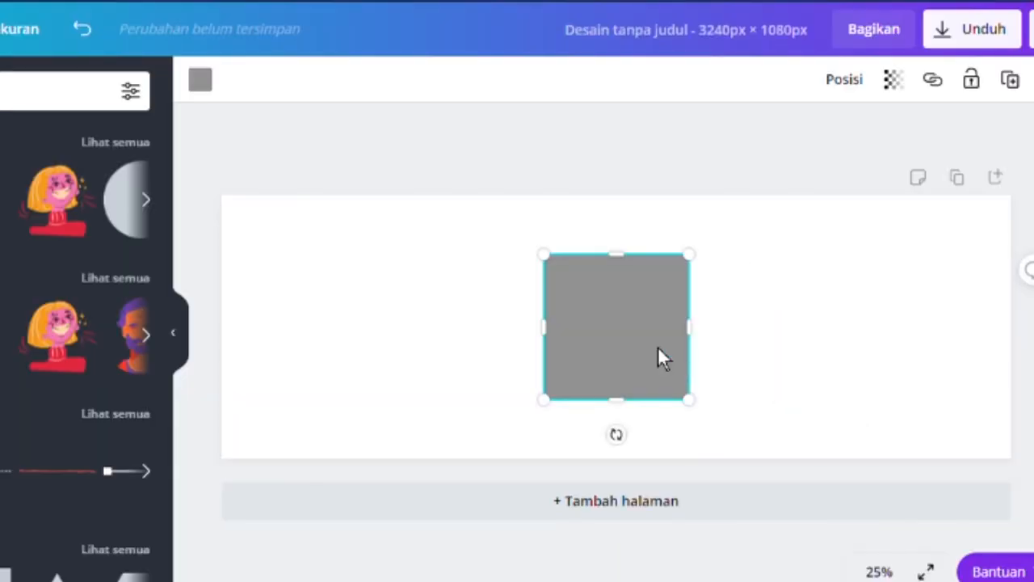
{"action": "left_click_drag", "start_coordinate": [897, 355], "coordinate": [815, 345]}
{"action": "left_click_drag", "start_coordinate": [576, 347], "coordinate": [335, 296]}
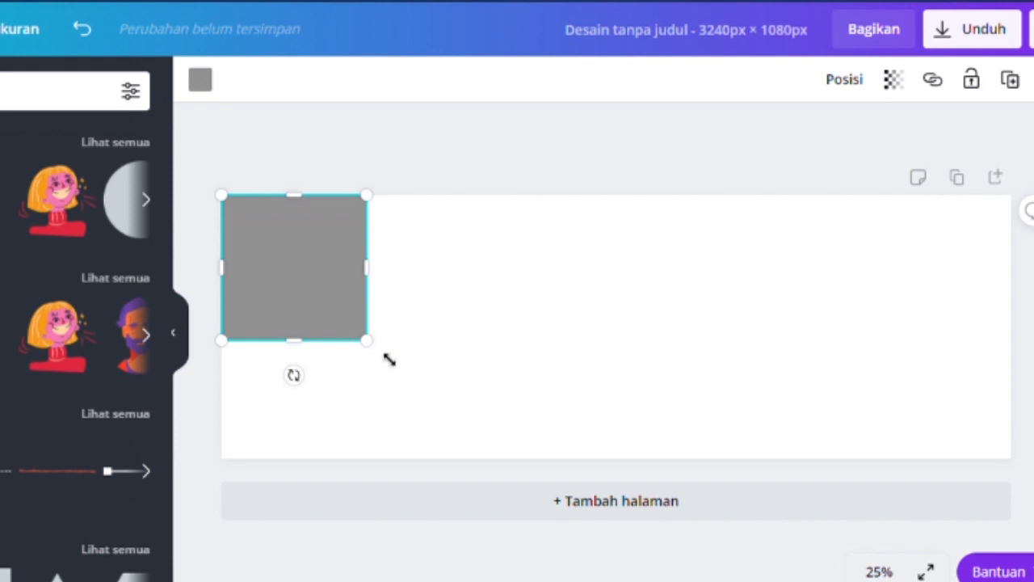
{"action": "left_click_drag", "start_coordinate": [368, 353], "coordinate": [471, 432]}
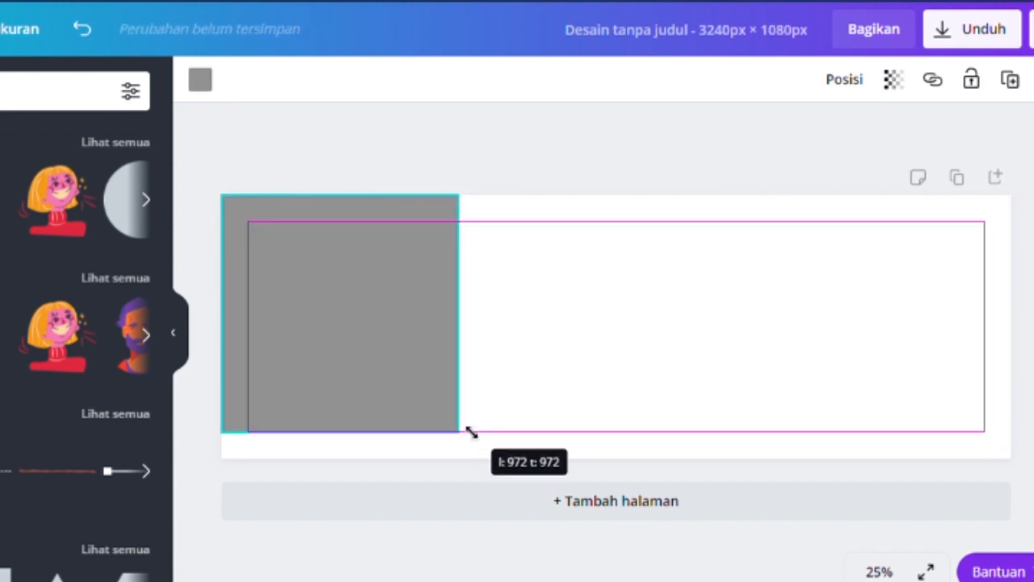
{"action": "left_click_drag", "start_coordinate": [471, 433], "coordinate": [490, 472]}
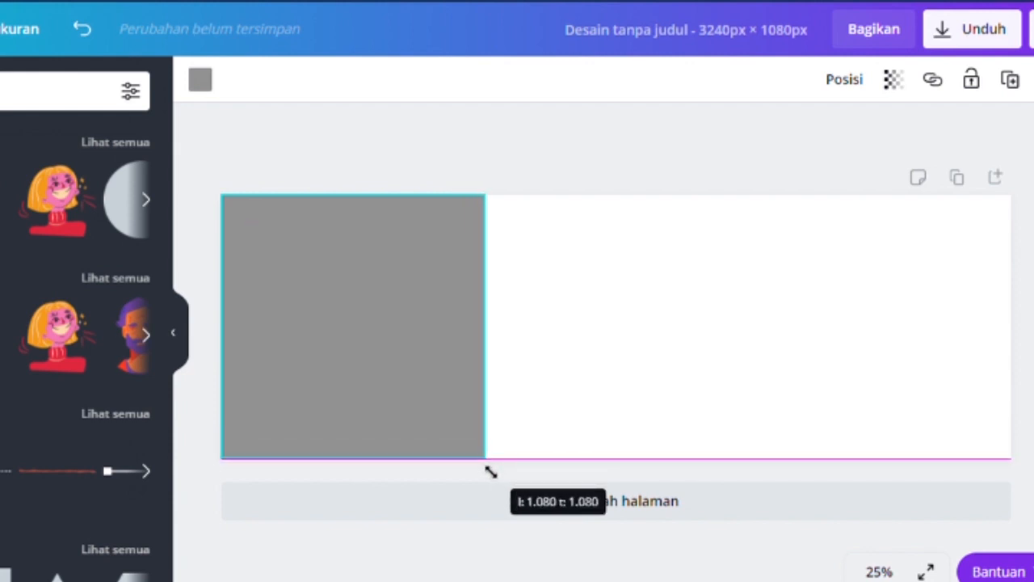
{"action": "left_click_drag", "start_coordinate": [490, 472], "coordinate": [491, 473]}
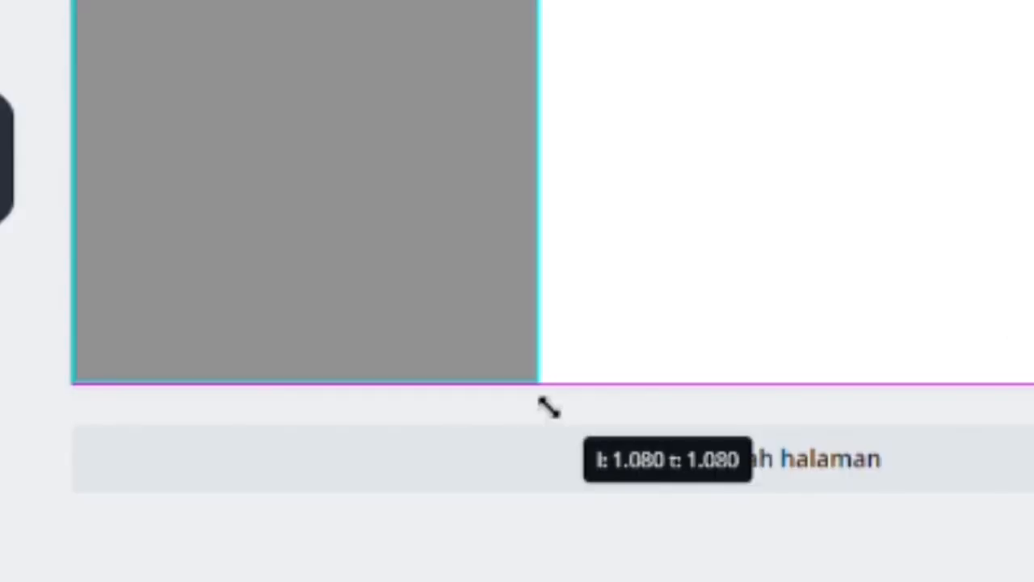
{"action": "left_click_drag", "start_coordinate": [548, 408], "coordinate": [549, 408]}
{"action": "left_click", "coordinate": [714, 140]}
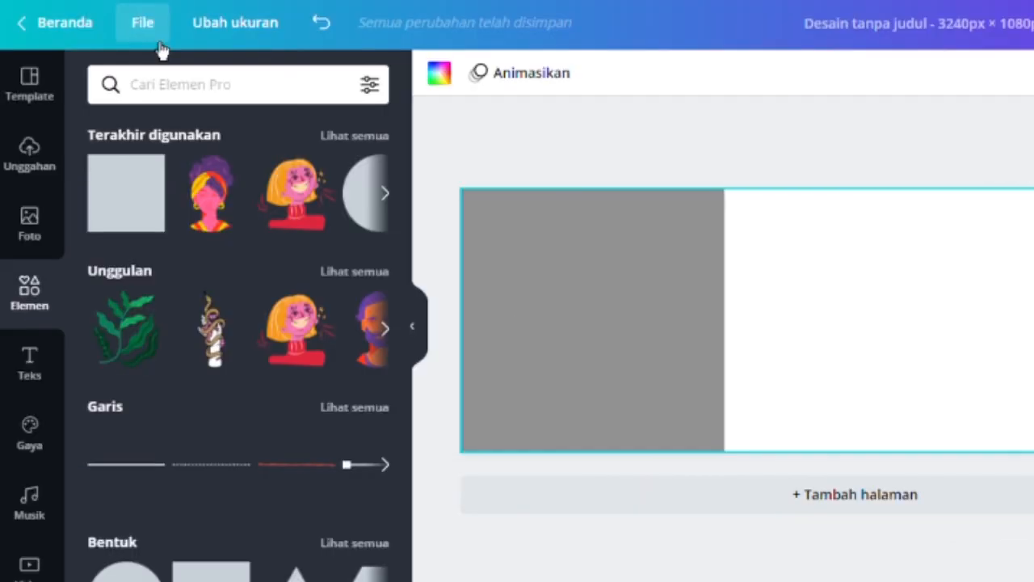
Show the rulers and place a vertical guide along the grey square's right edge.
{"action": "left_click", "coordinate": [145, 20]}
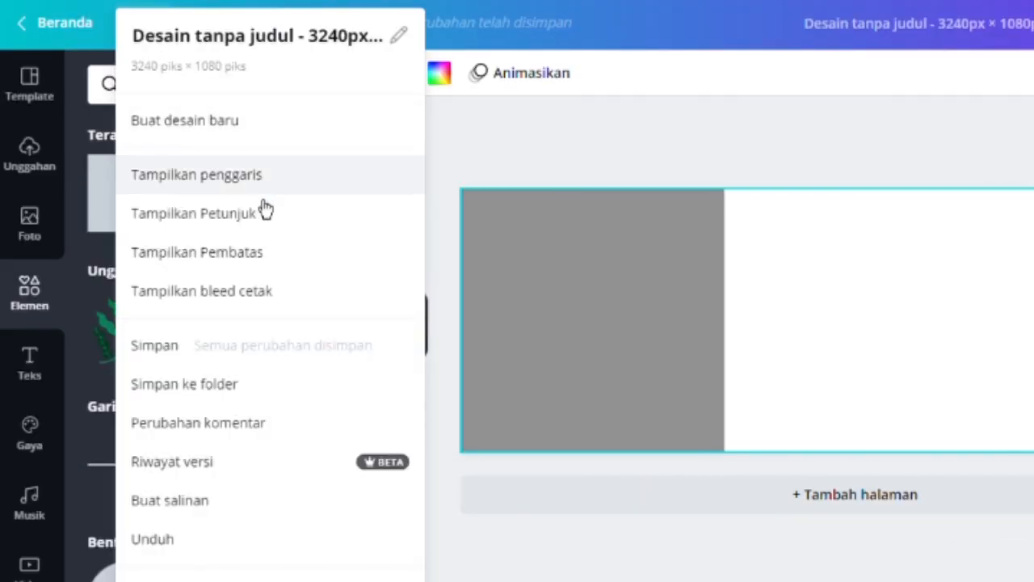
{"action": "left_click", "coordinate": [266, 192]}
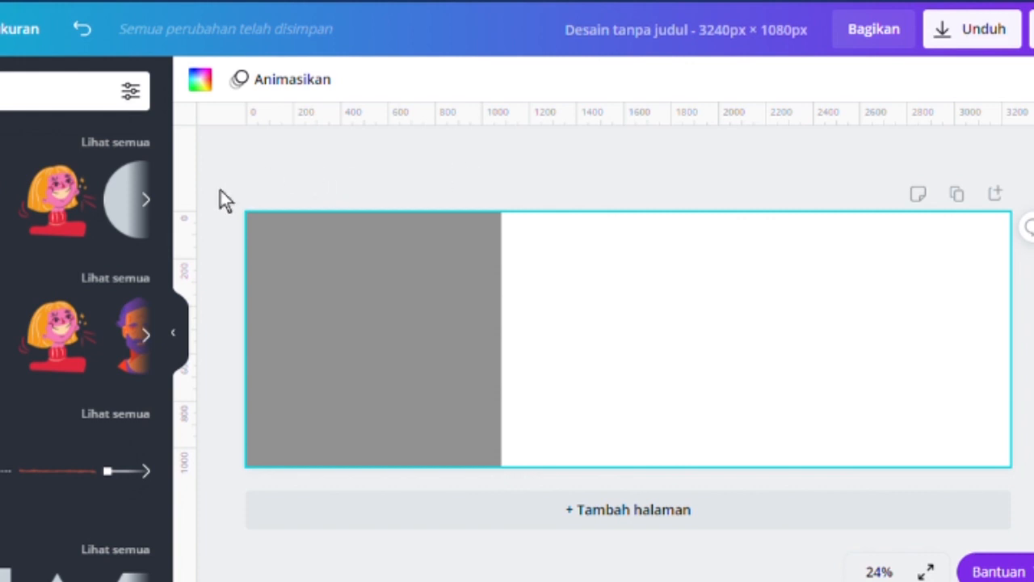
{"action": "mouse_move", "coordinate": [213, 209]}
{"action": "left_mouse_down"}
{"action": "mouse_move", "coordinate": [515, 226]}
{"action": "mouse_move", "coordinate": [491, 231]}
{"action": "left_mouse_up"}
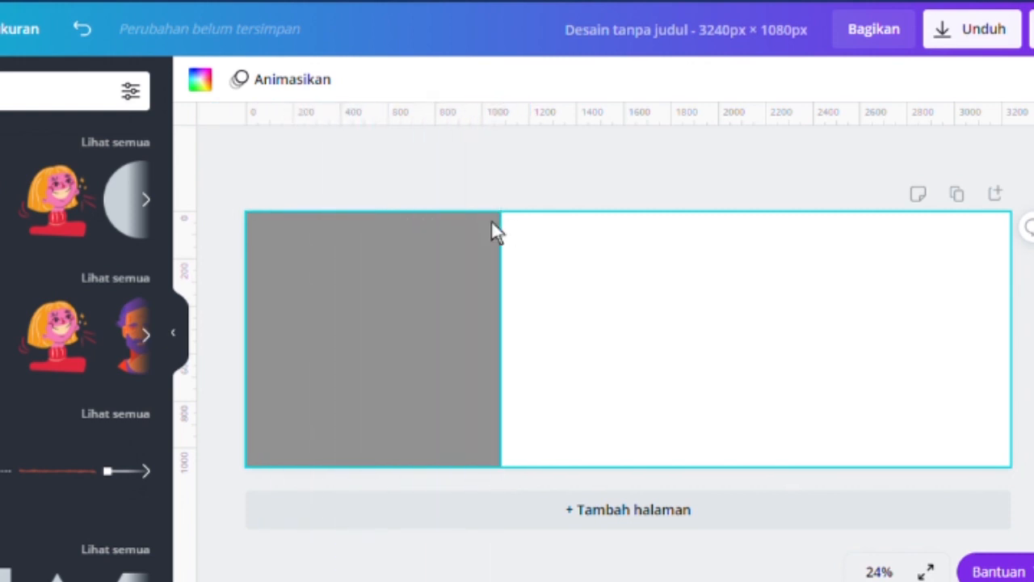
Place two horizontal guides, one at 108 px from the canvas top and one at the matching margin above the bottom edge.
{"action": "left_click_drag", "start_coordinate": [459, 142], "coordinate": [480, 451]}
{"action": "left_click_drag", "start_coordinate": [525, 130], "coordinate": [509, 244]}
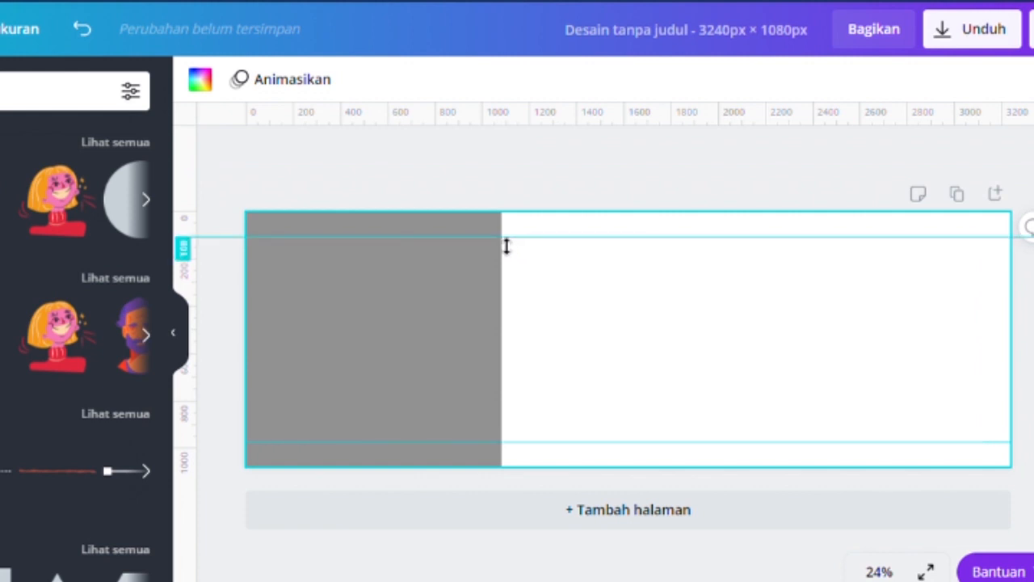
{"action": "left_click", "coordinate": [564, 156]}
Duplicate the grey square flush against the original's right side and place a vertical guide along the copy's right edge.
{"action": "left_click", "coordinate": [478, 327]}
{"action": "left_click", "coordinate": [422, 344]}
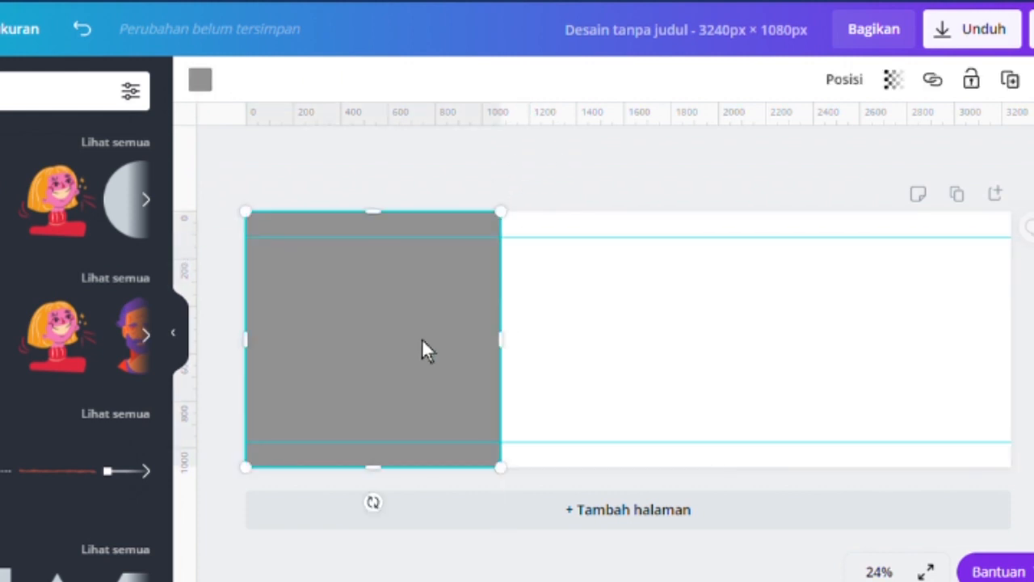
{"action": "key", "text": "ctrl+c"}
{"action": "key", "text": "ctrl+v"}
{"action": "left_click_drag", "start_coordinate": [392, 337], "coordinate": [646, 342]}
{"action": "left_click", "coordinate": [630, 176]}
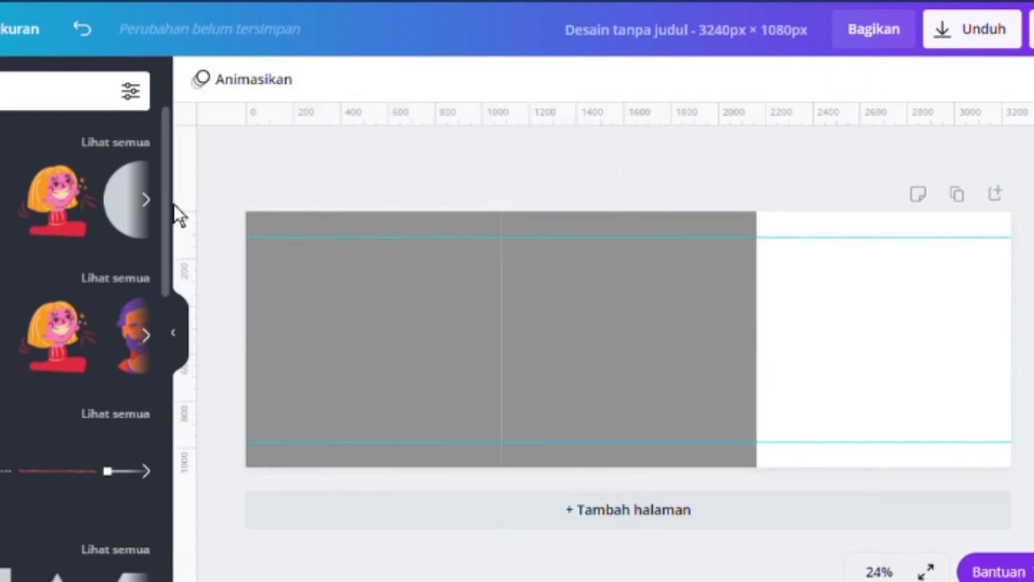
{"action": "left_click_drag", "start_coordinate": [202, 203], "coordinate": [766, 215]}
Delete both grey squares, leaving only the guides on the canvas.
{"action": "left_click", "coordinate": [655, 337]}
{"action": "key", "text": "Delete"}
{"action": "left_click", "coordinate": [485, 342]}
{"action": "key", "text": "Delete"}
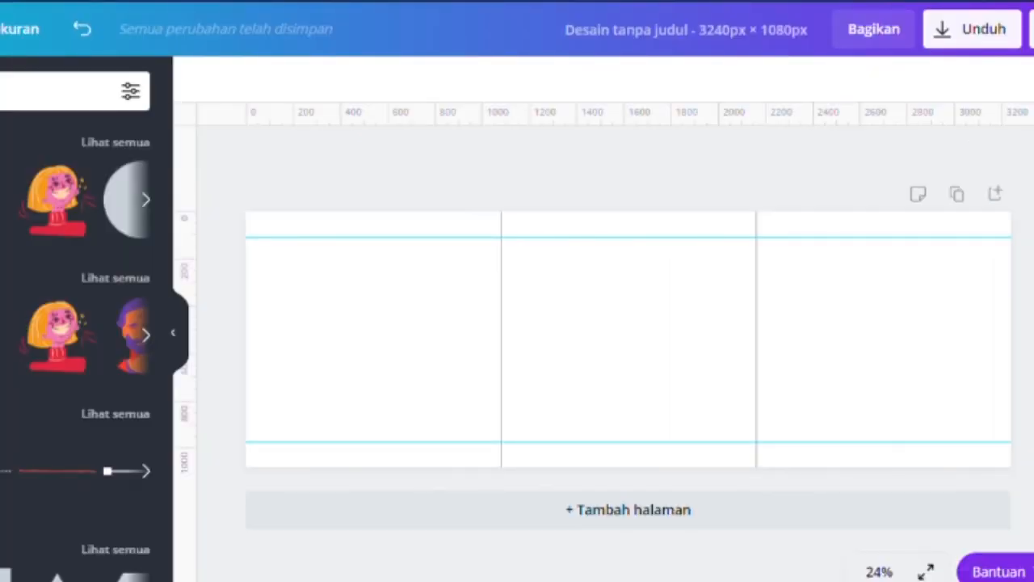
Search the photos for "pastel" and add the geometric cyan, pink and yellow image to the canvas.
{"action": "left_click", "coordinate": [37, 243]}
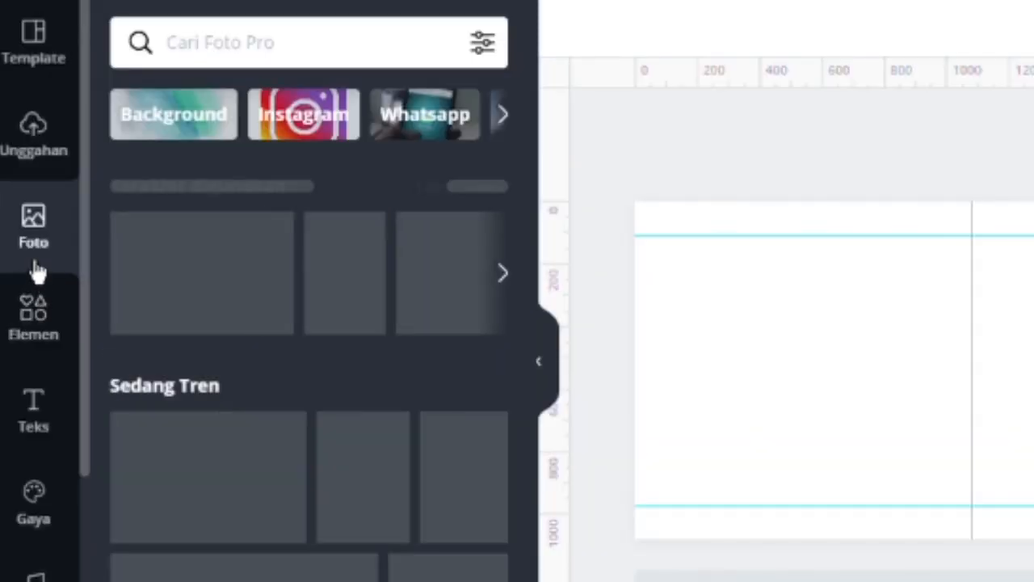
{"action": "left_click", "coordinate": [433, 44]}
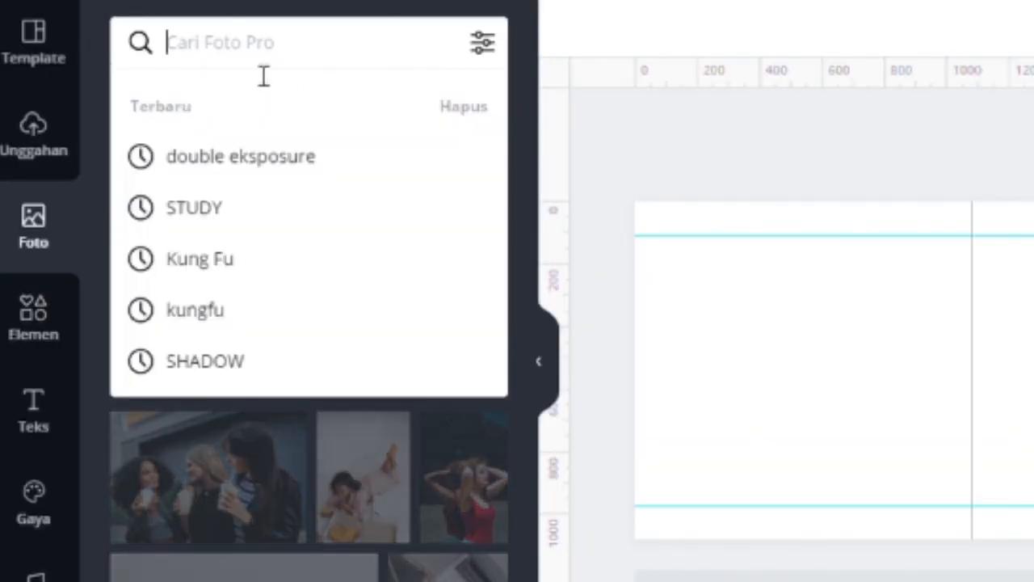
{"action": "type", "text": "paste"}
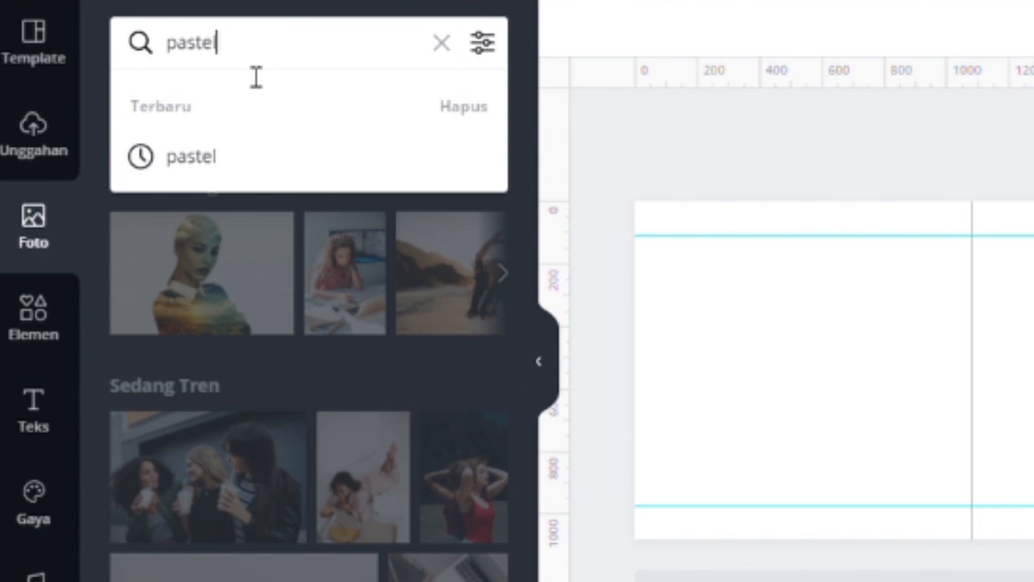
{"action": "type", "text": "l"}
{"action": "key", "text": "Return"}
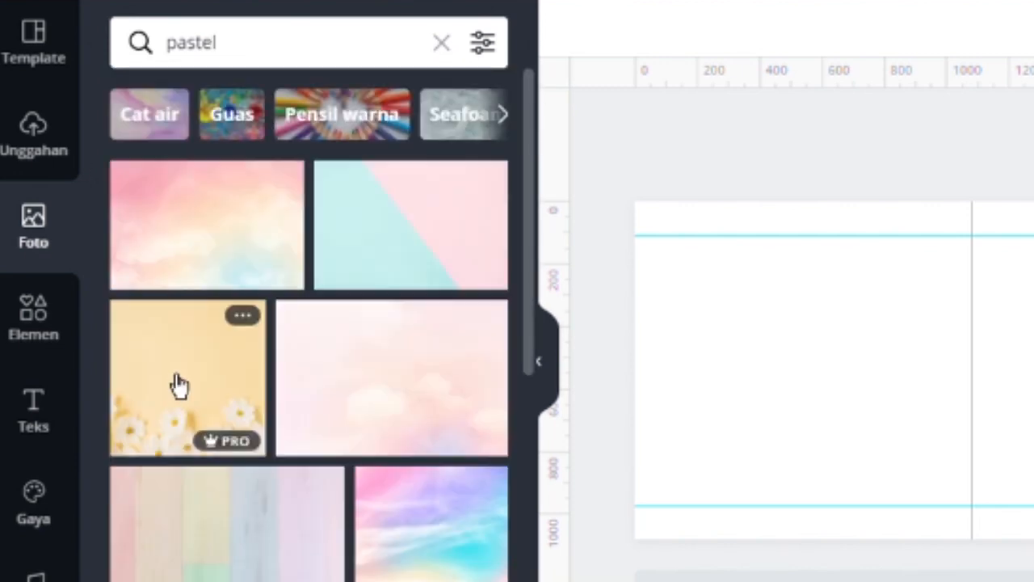
{"action": "scroll", "coordinate": [450, 404], "scroll_direction": "down", "scroll_amount": 2}
{"action": "scroll", "coordinate": [367, 425], "scroll_direction": "down", "scroll_amount": 3}
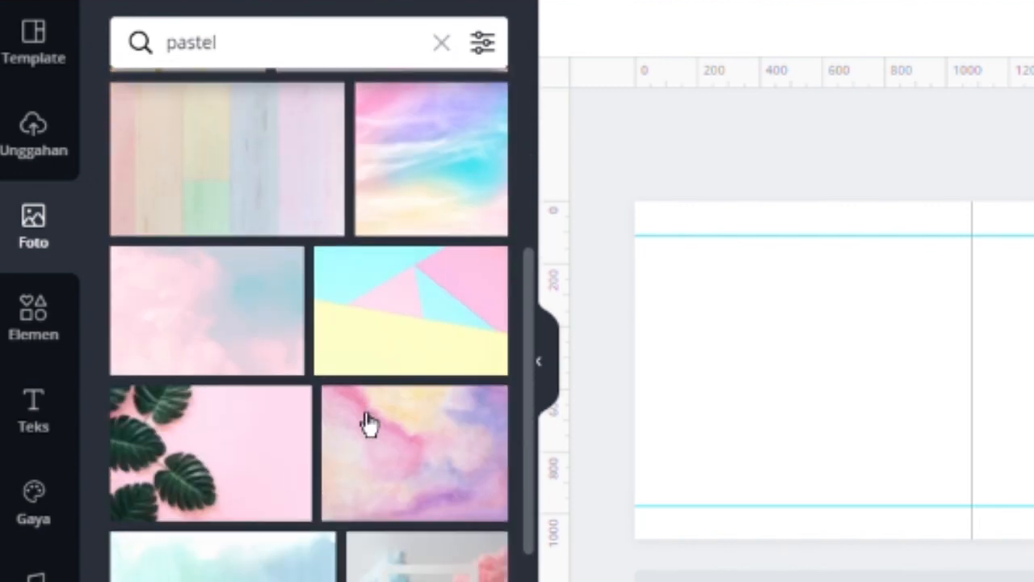
{"action": "scroll", "coordinate": [367, 424], "scroll_direction": "down", "scroll_amount": 3}
{"action": "scroll", "coordinate": [368, 422], "scroll_direction": "up", "scroll_amount": 3}
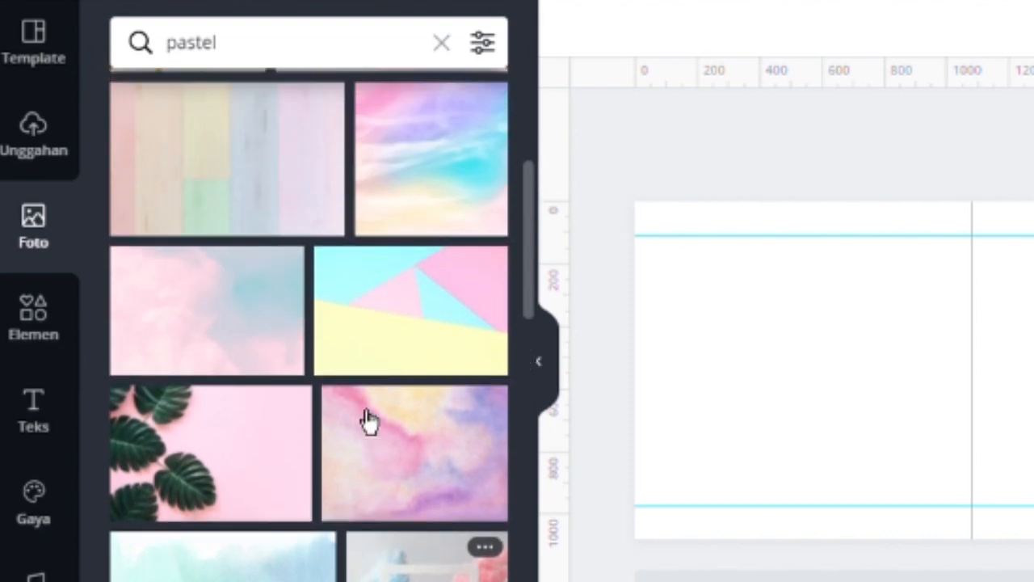
{"action": "left_click", "coordinate": [436, 342]}
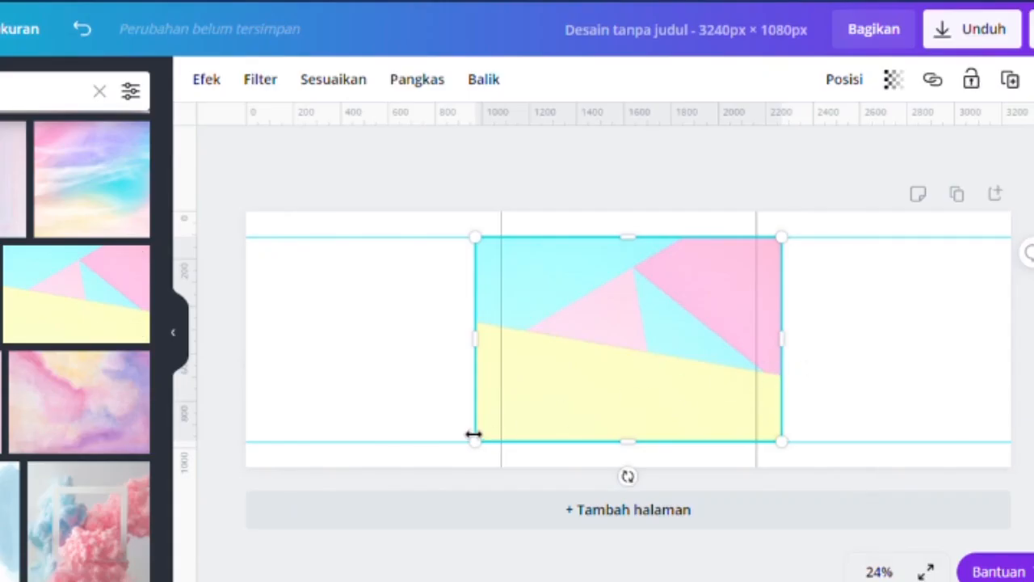
Enlarge the geometric pastel image until it covers the whole canvas as a background.
{"action": "left_click_drag", "start_coordinate": [490, 449], "coordinate": [202, 494]}
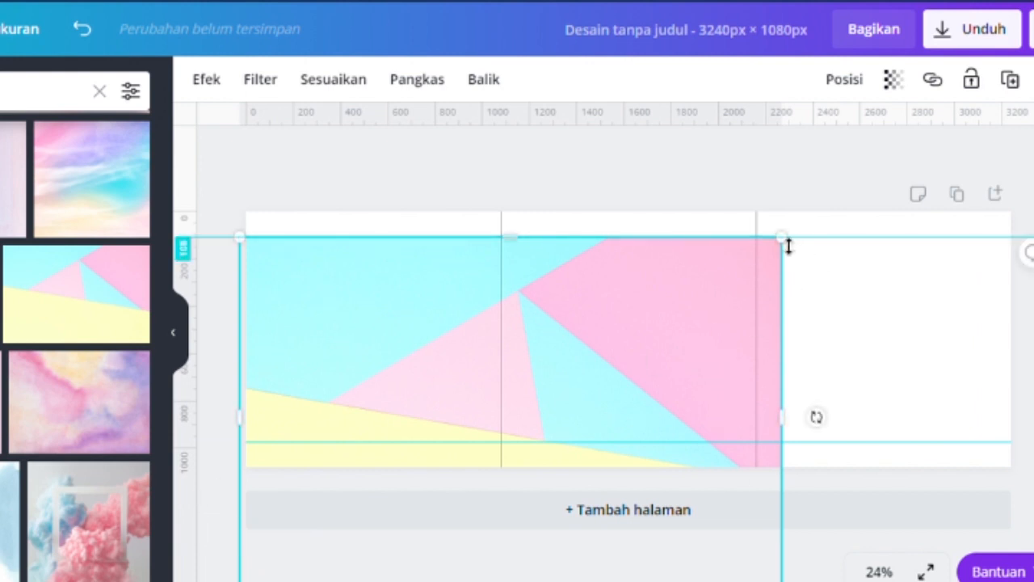
{"action": "left_click_drag", "start_coordinate": [782, 238], "coordinate": [1022, 184]}
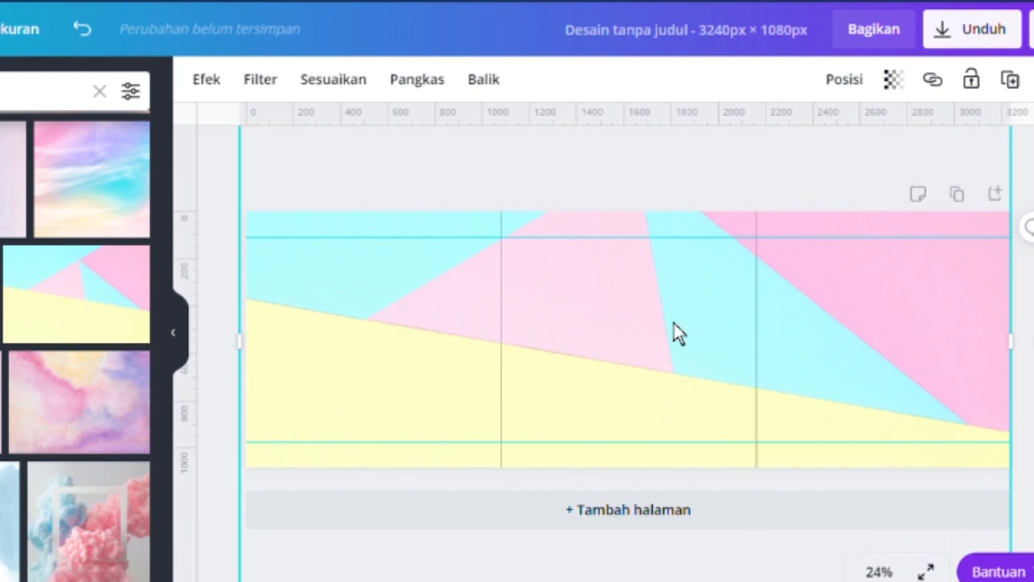
{"action": "left_click", "coordinate": [674, 176]}
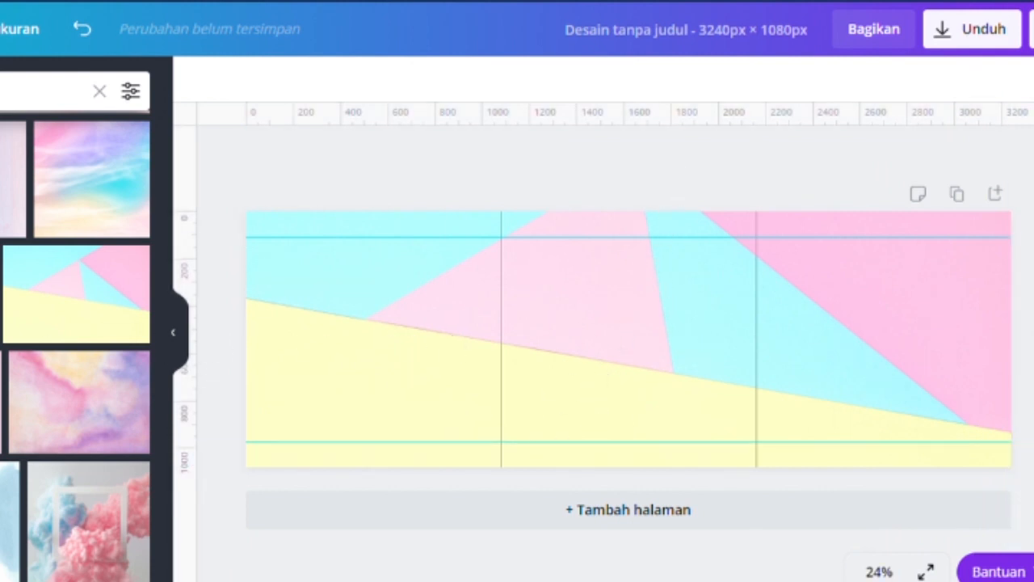
Add the uploaded cutout of the woman in a green hijab, about 621 × 736 px, at the bottom edge by the first vertical guide.
{"action": "left_click", "coordinate": [1, 352]}
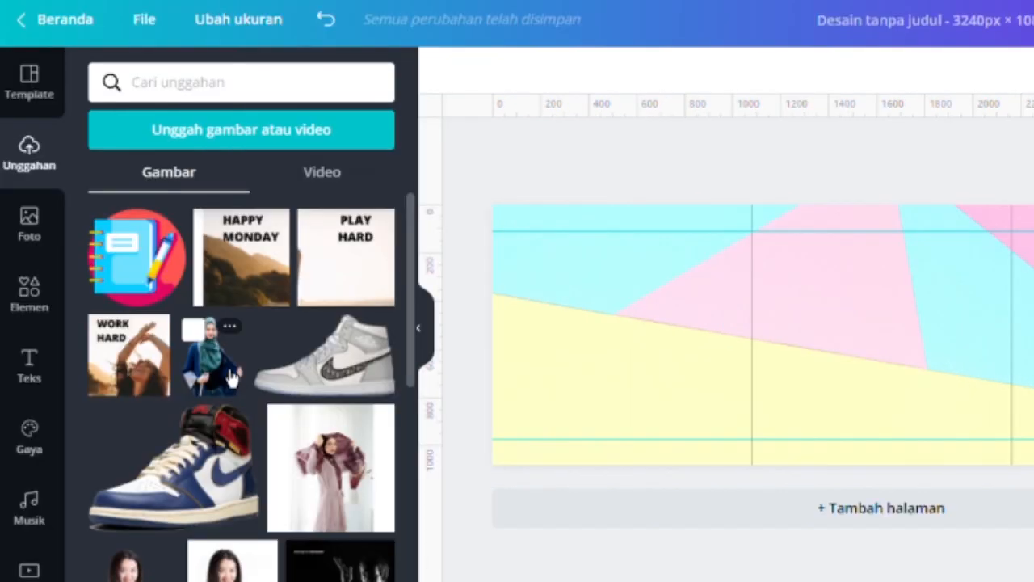
{"action": "left_click", "coordinate": [232, 377]}
{"action": "left_click_drag", "start_coordinate": [827, 429], "coordinate": [808, 443]}
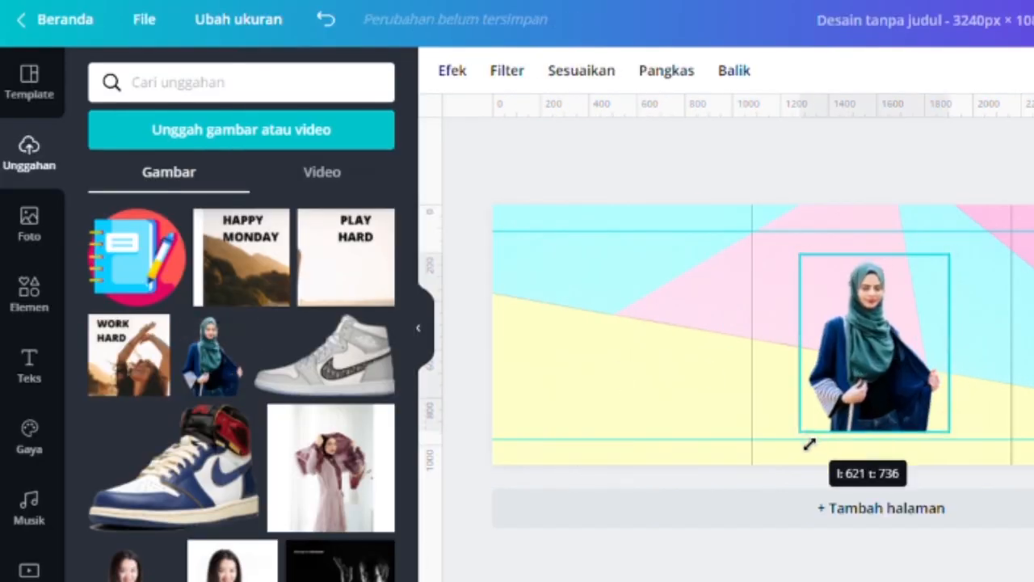
{"action": "left_click_drag", "start_coordinate": [924, 404], "coordinate": [751, 430]}
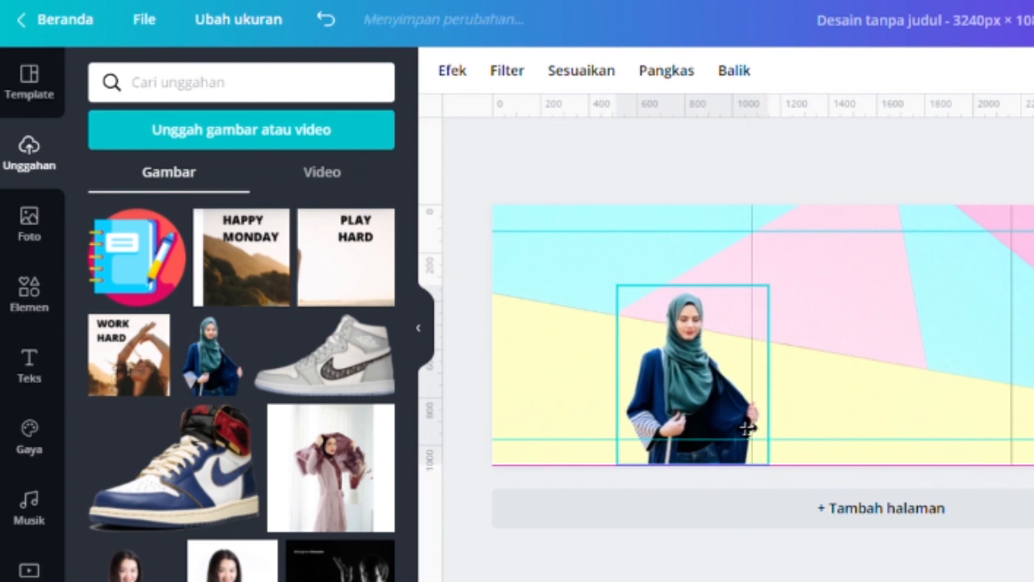
{"action": "left_click", "coordinate": [848, 404]}
Add the uploaded transparent cutout of the woman holding a green book, resize it, and stand it on the bottom edge across the second vertical guide.
{"action": "scroll", "coordinate": [283, 428], "scroll_direction": "down", "scroll_amount": 3}
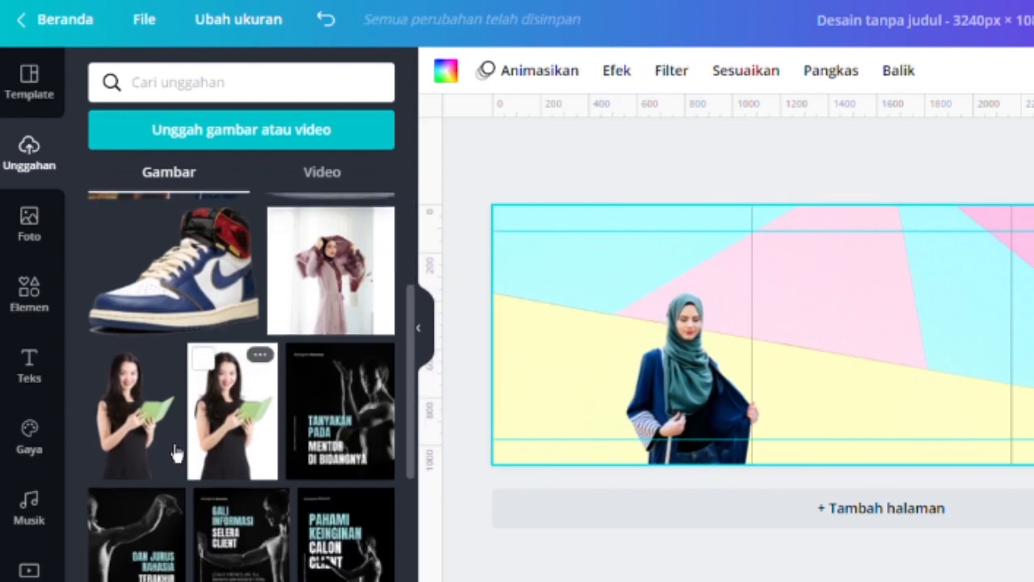
{"action": "left_click", "coordinate": [147, 449]}
{"action": "left_click_drag", "start_coordinate": [929, 416], "coordinate": [965, 480]}
{"action": "left_click_drag", "start_coordinate": [913, 384], "coordinate": [974, 397]}
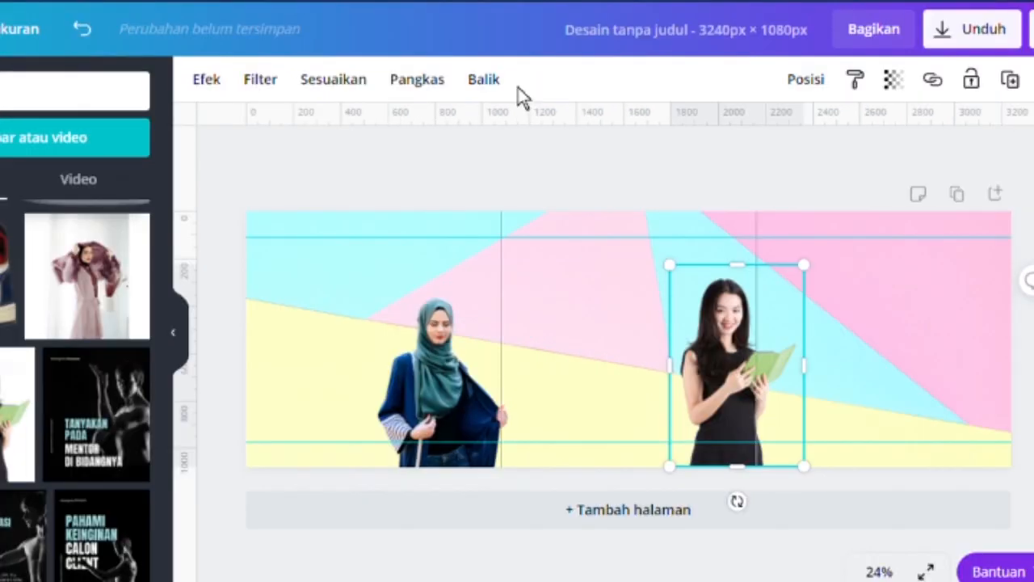
Flip both women's cutouts horizontally and shift the woman in the hijab slightly right across the first vertical guide.
{"action": "left_click", "coordinate": [737, 73]}
{"action": "left_click", "coordinate": [561, 136]}
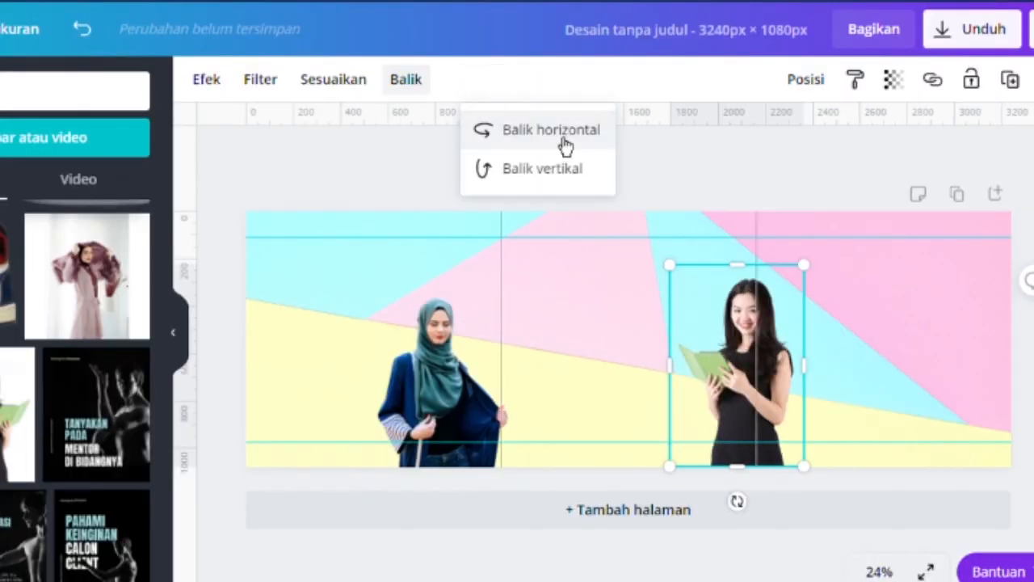
{"action": "left_click", "coordinate": [446, 408]}
{"action": "left_click", "coordinate": [485, 84]}
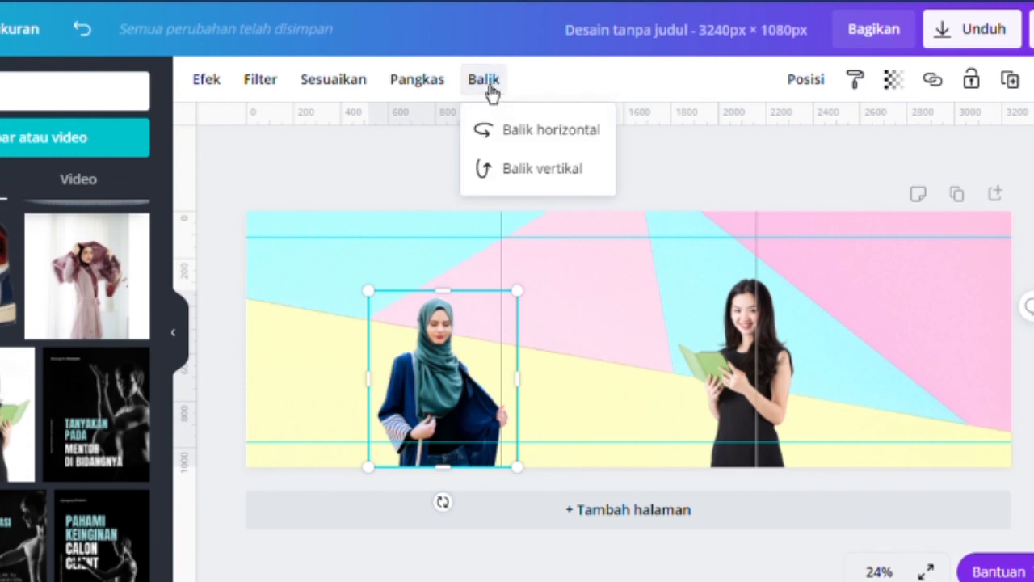
{"action": "left_click", "coordinate": [514, 134]}
{"action": "left_click_drag", "start_coordinate": [467, 411], "coordinate": [474, 410]}
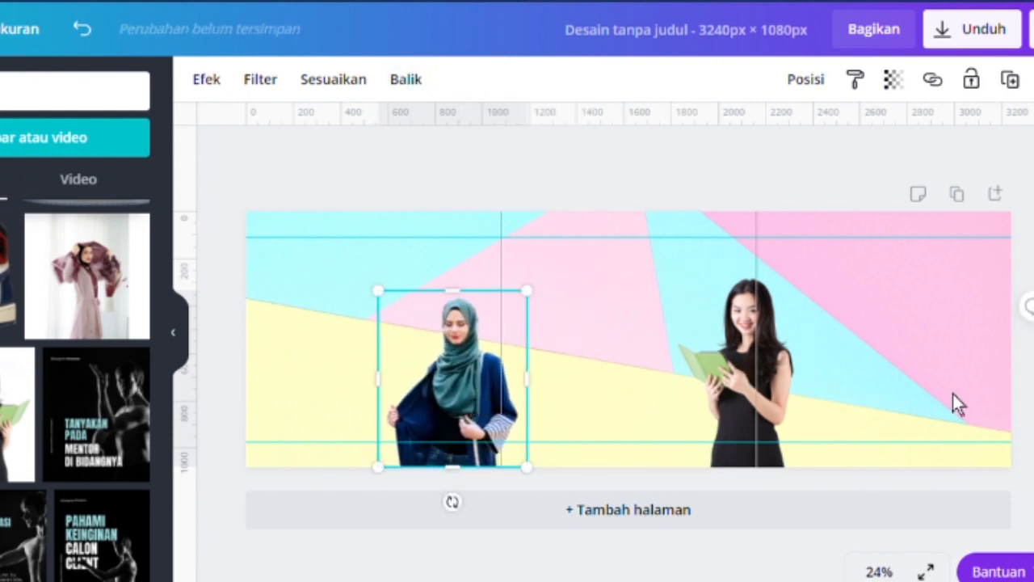
Add the uploaded photo of the woman in the mauve outfit and enlarge it to nearly full canvas height between the vertical guides.
{"action": "scroll", "coordinate": [47, 405], "scroll_direction": "down", "scroll_amount": 6}
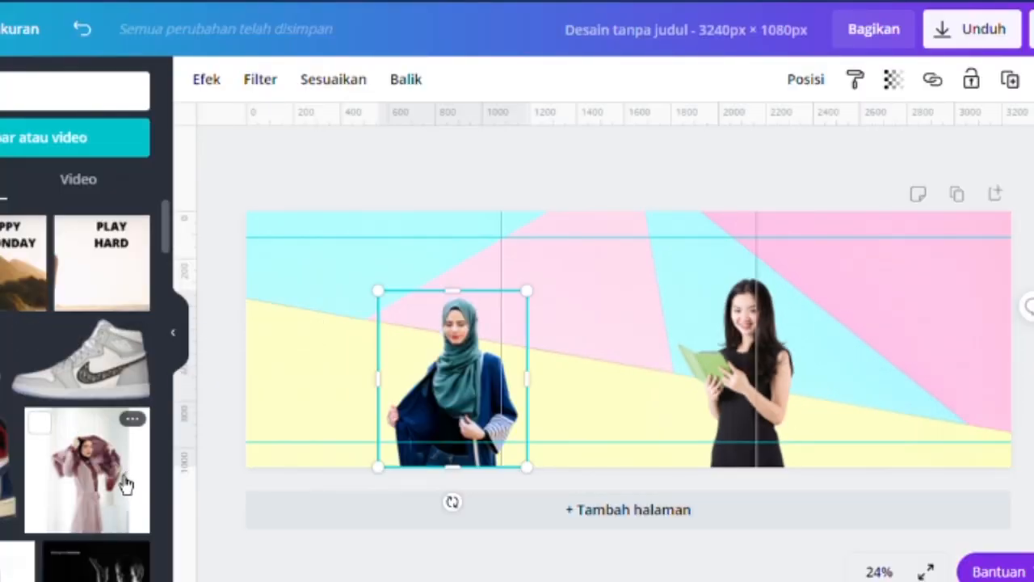
{"action": "left_click", "coordinate": [125, 485]}
{"action": "left_click_drag", "start_coordinate": [705, 280], "coordinate": [757, 230]}
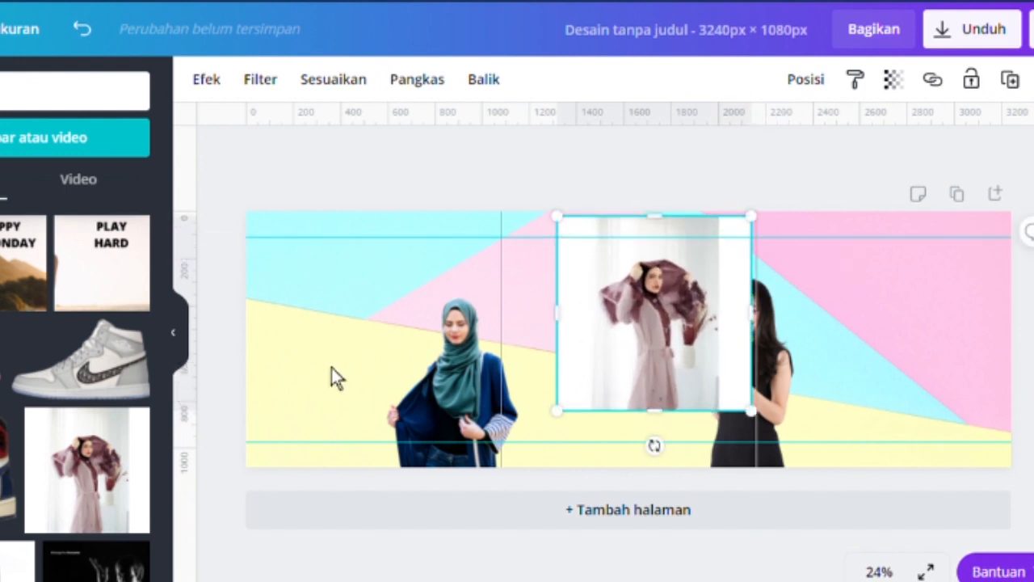
{"action": "left_click", "coordinate": [217, 356]}
{"action": "left_click_drag", "start_coordinate": [377, 430], "coordinate": [299, 495]}
Remove the background of the mauve outfit photo and move the cutout onto the third slide, standing on the bottom edge.
{"action": "left_click", "coordinate": [2, 79]}
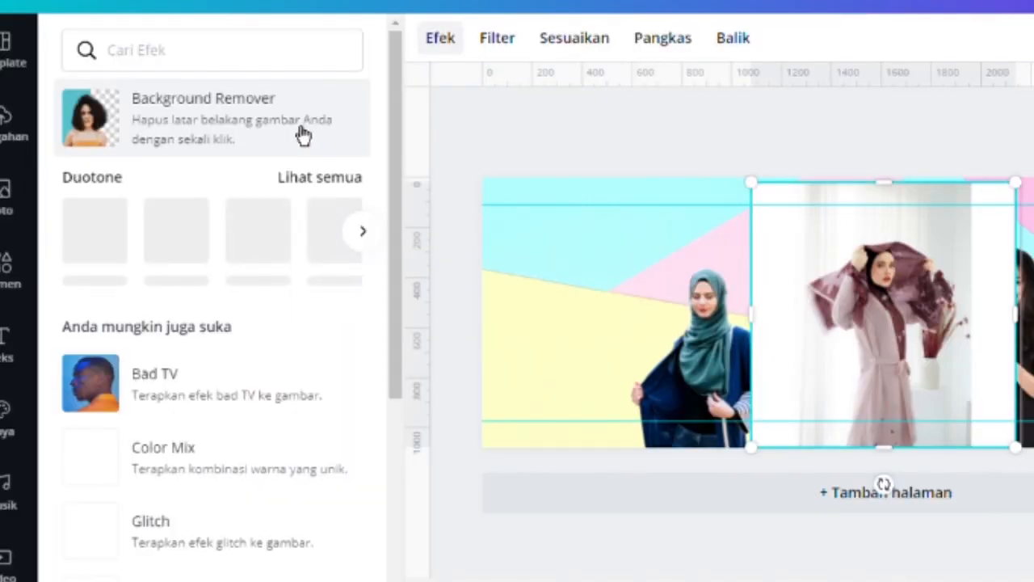
{"action": "left_click", "coordinate": [76, 172]}
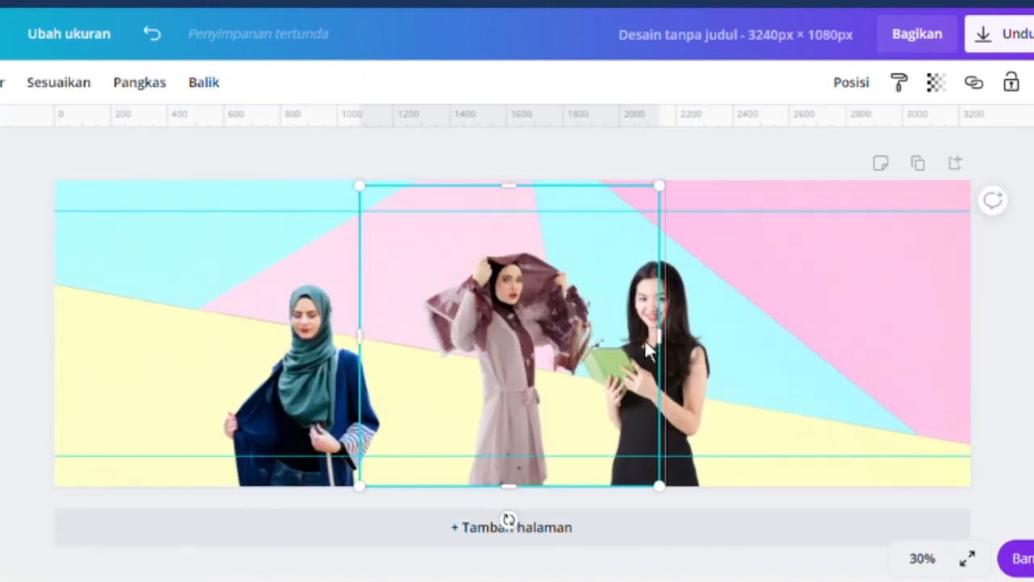
{"action": "left_click_drag", "start_coordinate": [472, 358], "coordinate": [825, 353]}
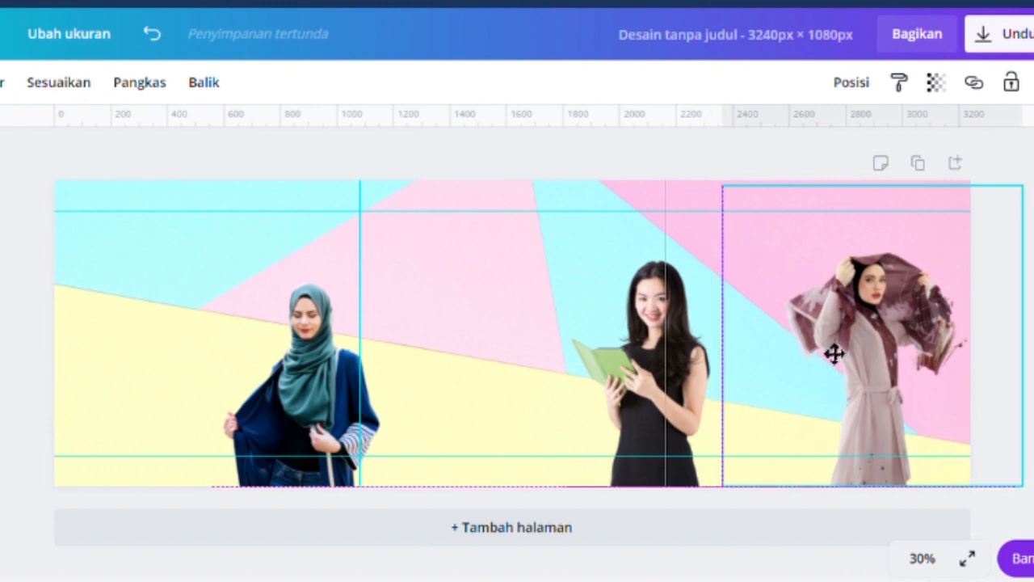
Flip the mauve outfit cutout horizontally, shift the other two women slightly left, and set the flipped one against the canvas's right edge.
{"action": "left_click", "coordinate": [206, 83]}
{"action": "left_click", "coordinate": [275, 135]}
{"action": "left_click", "coordinate": [404, 376]}
{"action": "mouse_move", "coordinate": [305, 388]}
{"action": "left_mouse_down"}
{"action": "mouse_move", "coordinate": [282, 395]}
{"action": "mouse_move", "coordinate": [297, 394]}
{"action": "left_mouse_up"}
{"action": "left_click_drag", "start_coordinate": [638, 391], "coordinate": [616, 388]}
{"action": "left_click_drag", "start_coordinate": [873, 390], "coordinate": [913, 406]}
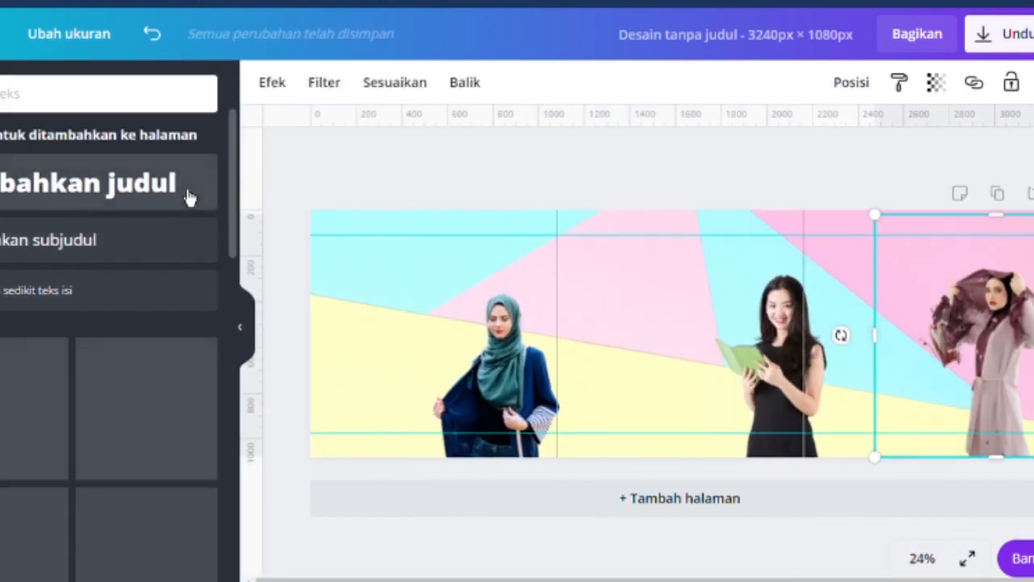
Add a heading text to the canvas and change its wording to "Order Now".
{"action": "left_click", "coordinate": [191, 190]}
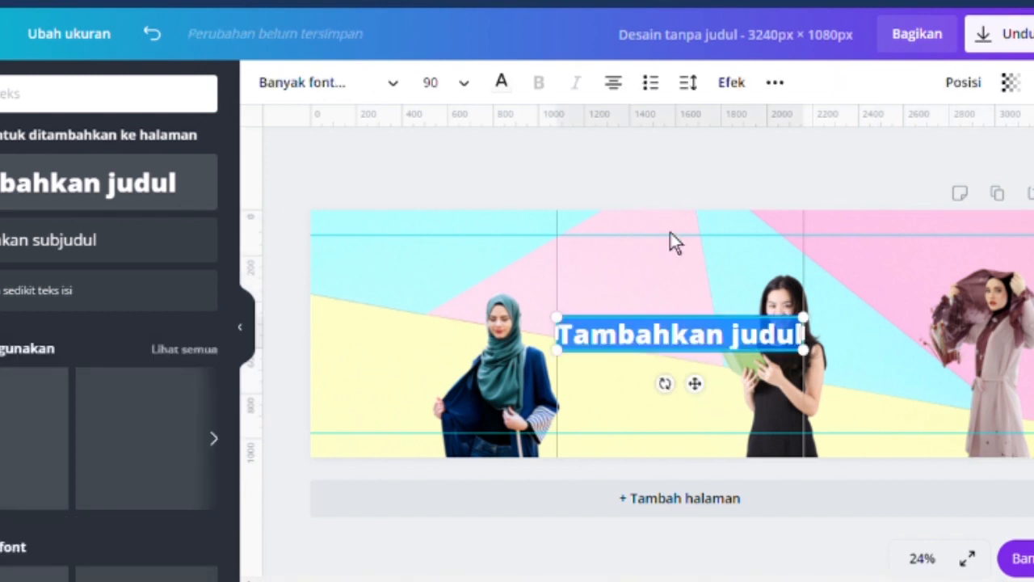
{"action": "left_click", "coordinate": [663, 215]}
{"action": "left_click", "coordinate": [249, 356]}
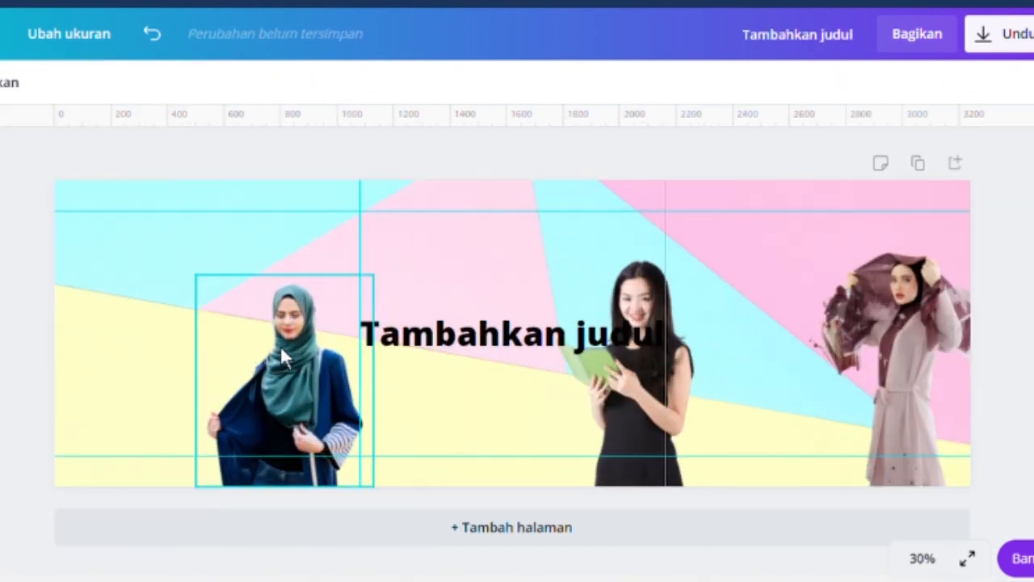
{"action": "left_click", "coordinate": [510, 352]}
{"action": "left_click", "coordinate": [482, 355]}
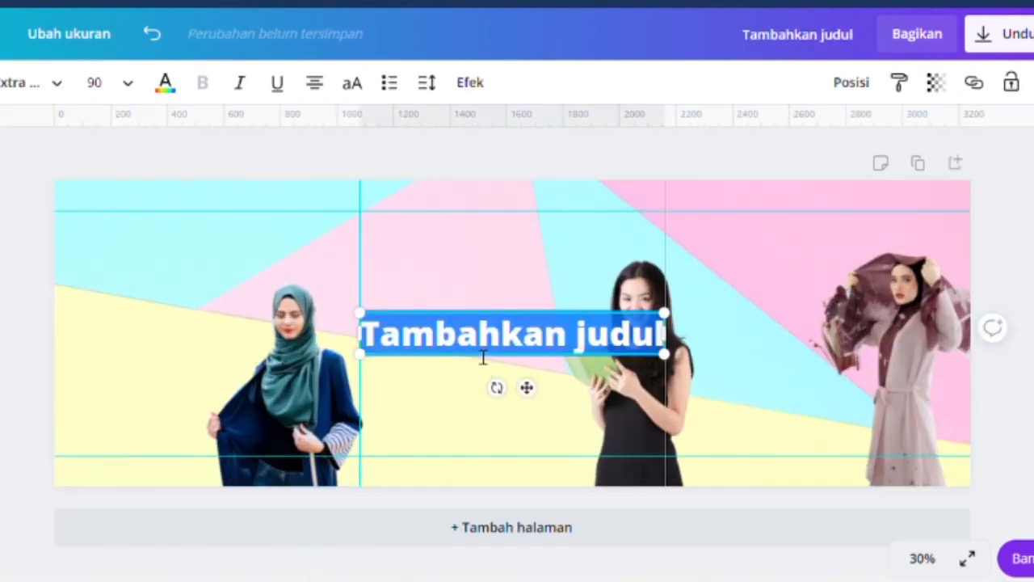
{"action": "type", "text": "Ord"}
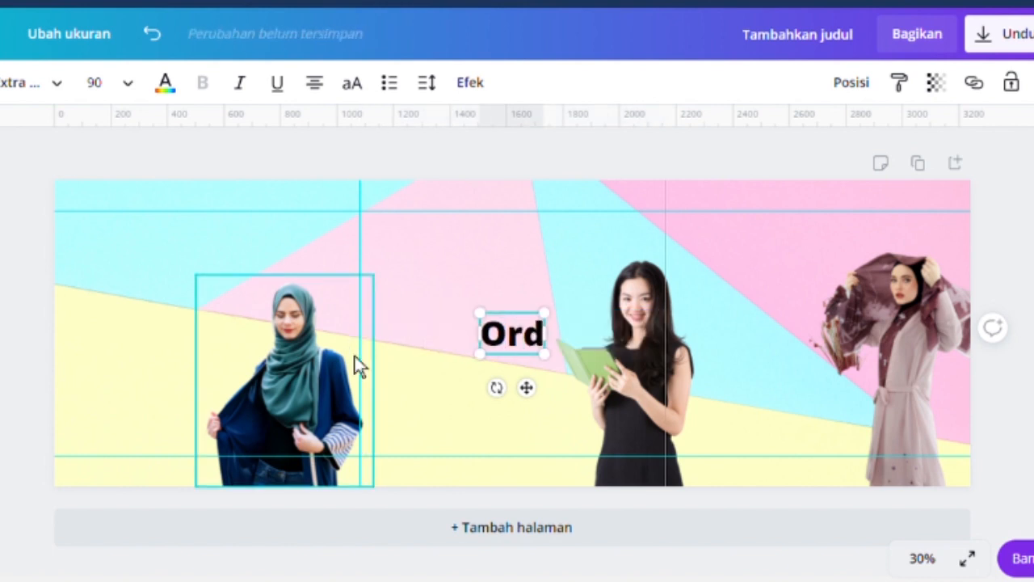
{"action": "type", "text": "er Now"}
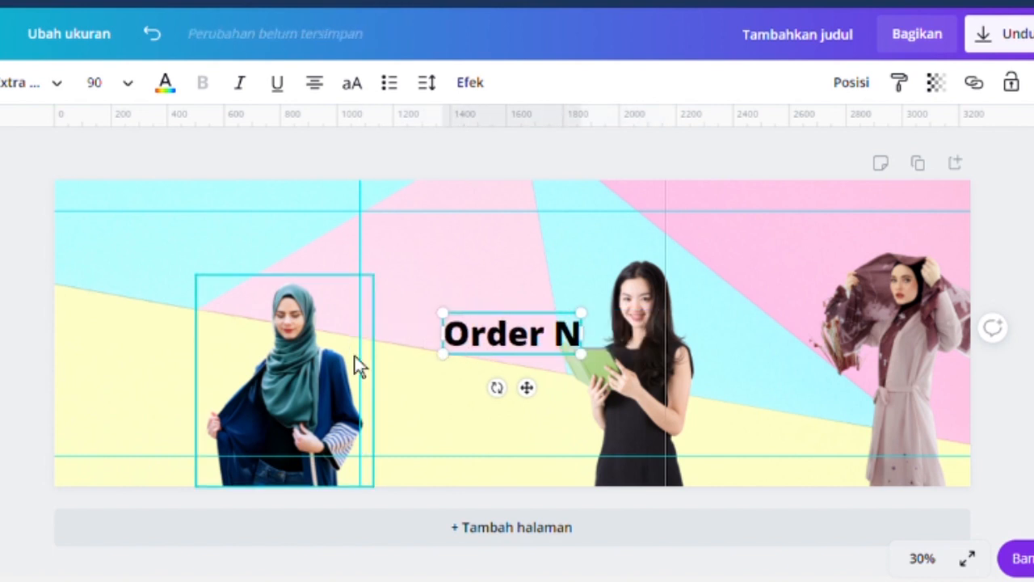
Set the "Order Now" heading in the Advetime font, enlarge it to size 182, and place it on the first slide.
{"action": "left_click", "coordinate": [29, 96]}
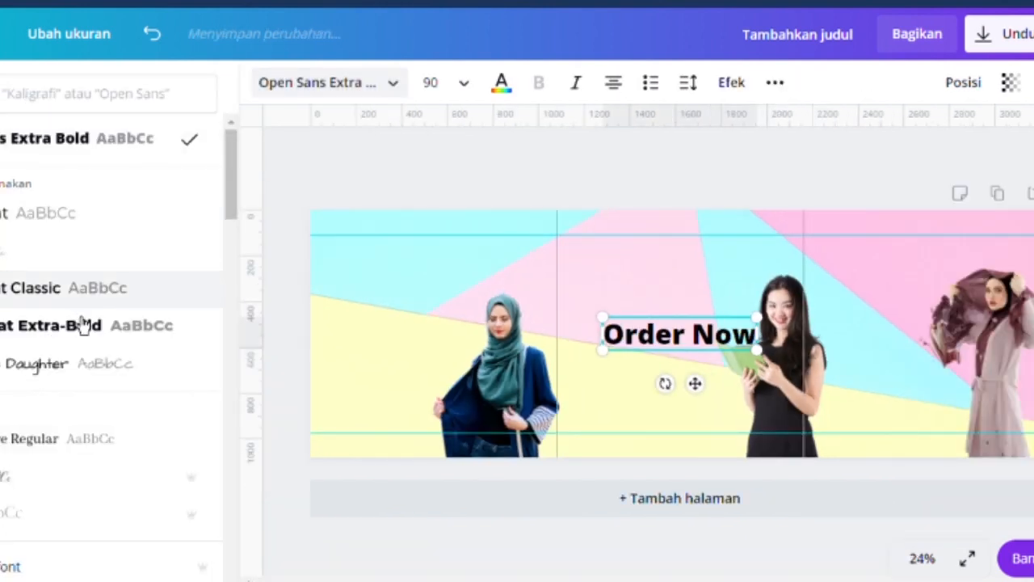
{"action": "scroll", "coordinate": [33, 420], "scroll_direction": "down", "scroll_amount": 1}
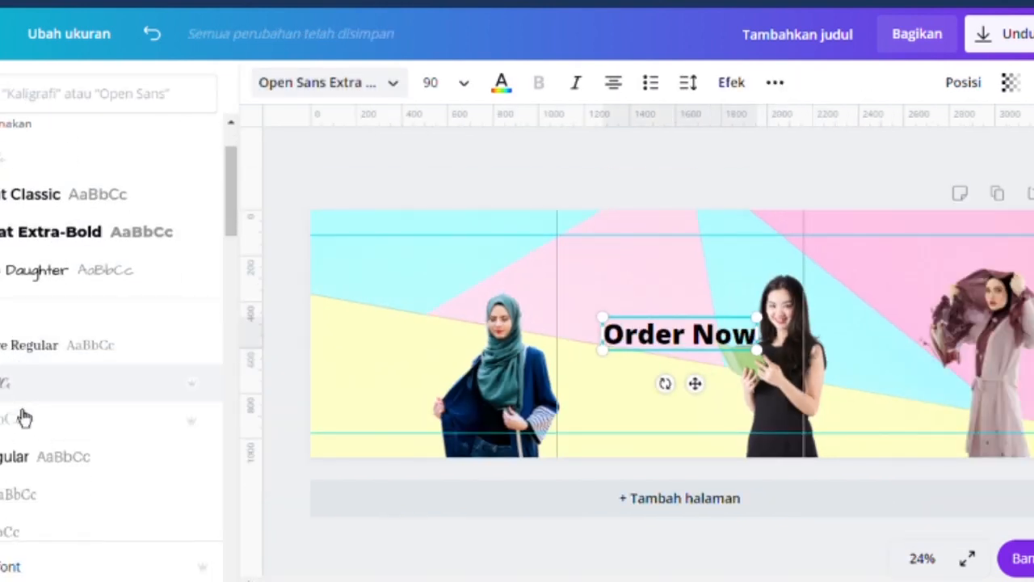
{"action": "left_click", "coordinate": [20, 399]}
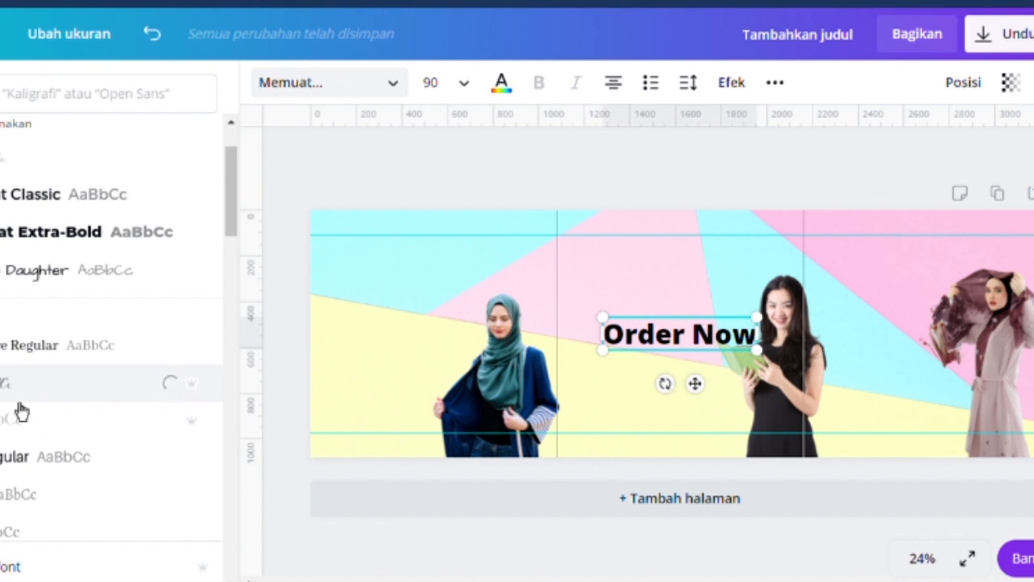
{"action": "left_click_drag", "start_coordinate": [651, 360], "coordinate": [576, 403]}
{"action": "left_click_drag", "start_coordinate": [691, 326], "coordinate": [468, 307]}
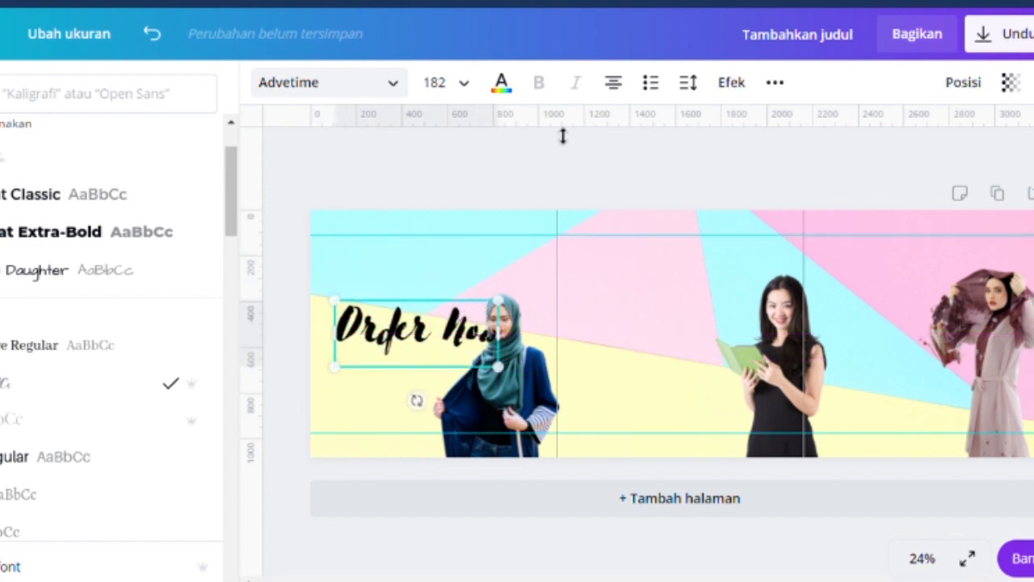
Send the "Order Now" text backward so it sits behind the woman in the green hijab.
{"action": "left_click", "coordinate": [775, 81]}
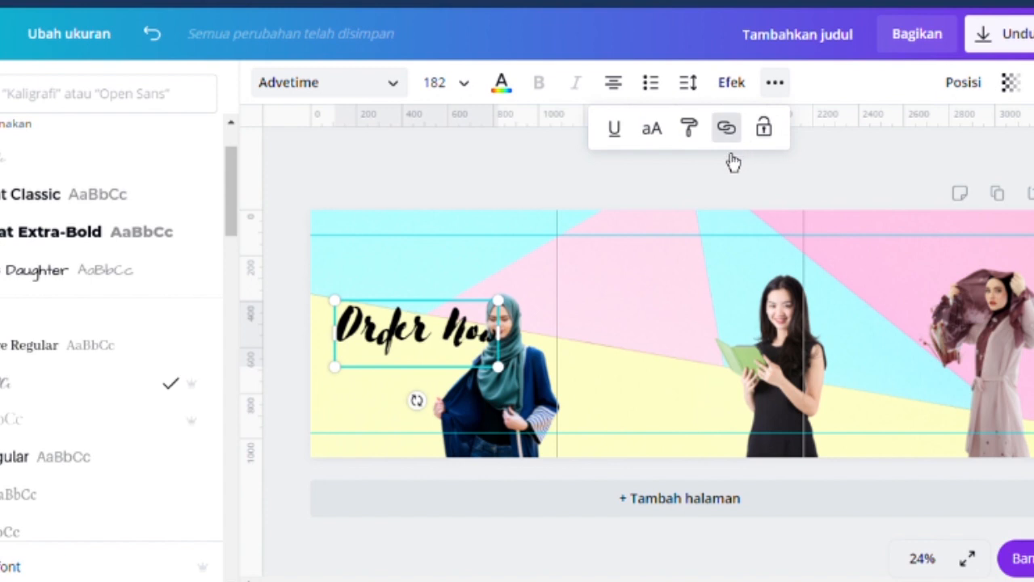
{"action": "left_click", "coordinate": [962, 84]}
{"action": "left_click", "coordinate": [889, 142]}
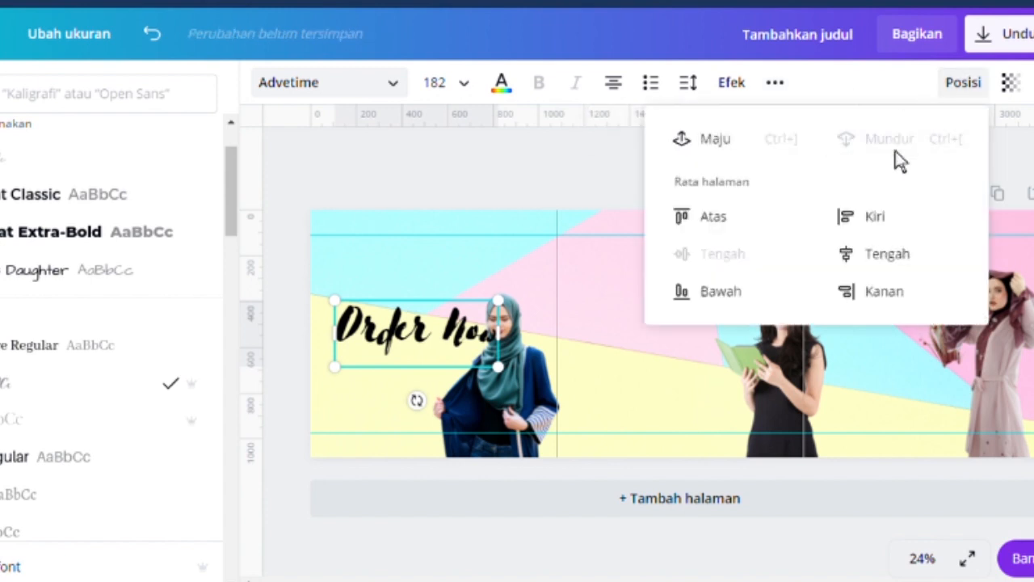
{"action": "left_click", "coordinate": [516, 184]}
{"action": "left_click", "coordinate": [388, 449]}
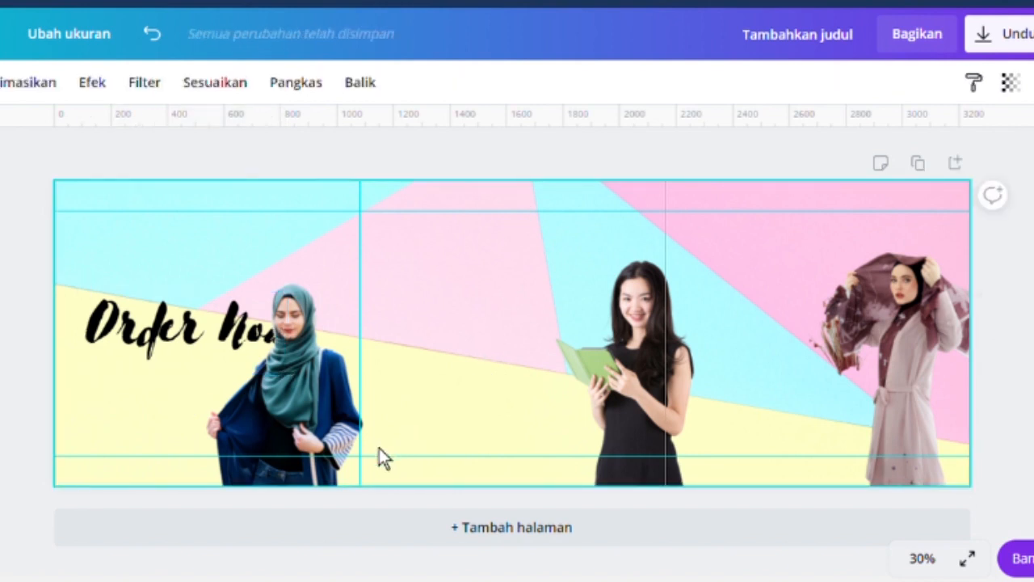
Copy the "Order Now" text to the middle slide at the same height and change the copy to "Free Ongkir".
{"action": "left_click", "coordinate": [138, 358]}
{"action": "left_click_drag", "start_coordinate": [135, 351], "coordinate": [493, 330]}
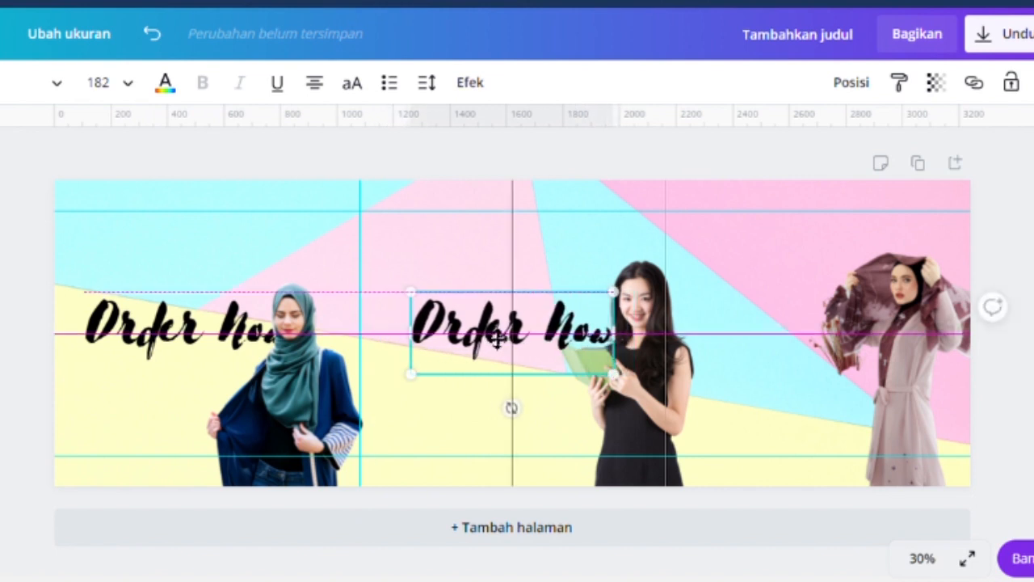
{"action": "double_click", "coordinate": [493, 330]}
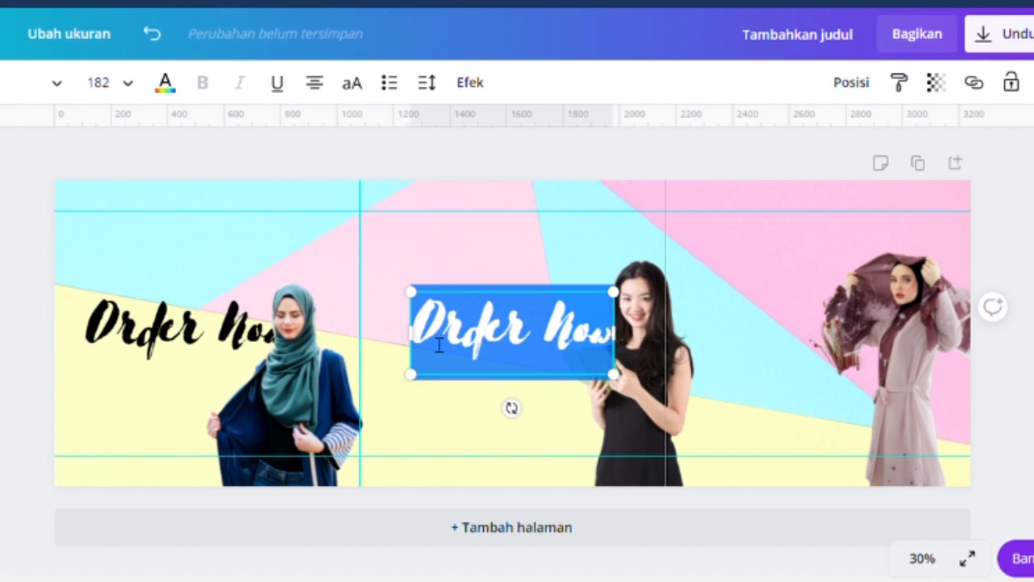
{"action": "type", "text": "Fr"}
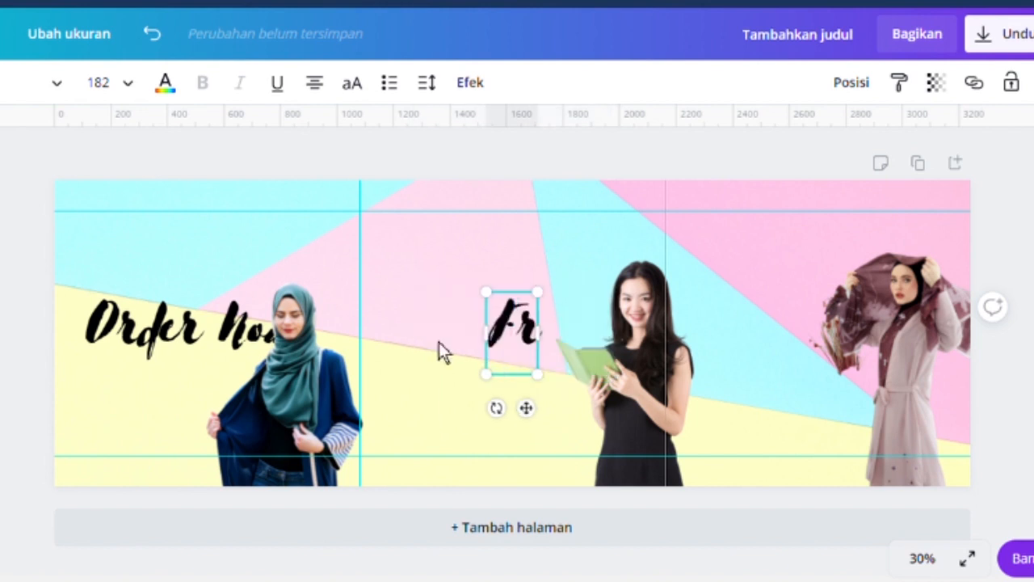
{"action": "type", "text": "ee Shi"}
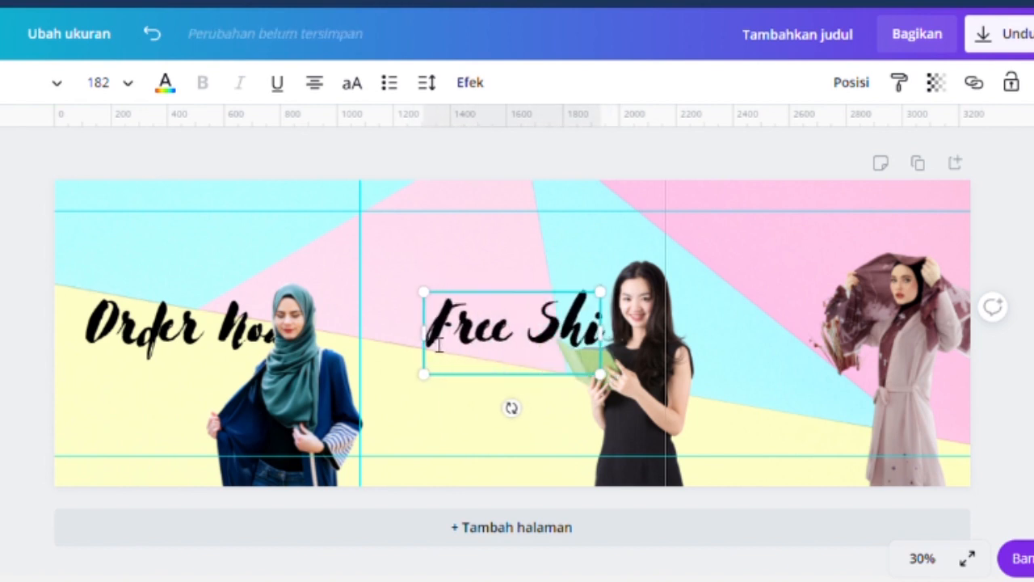
{"action": "key", "text": "BackSpace"}
{"action": "key", "text": "BackSpace"}
{"action": "key", "text": "BackSpace"}
{"action": "type", "text": "Ongkir"}
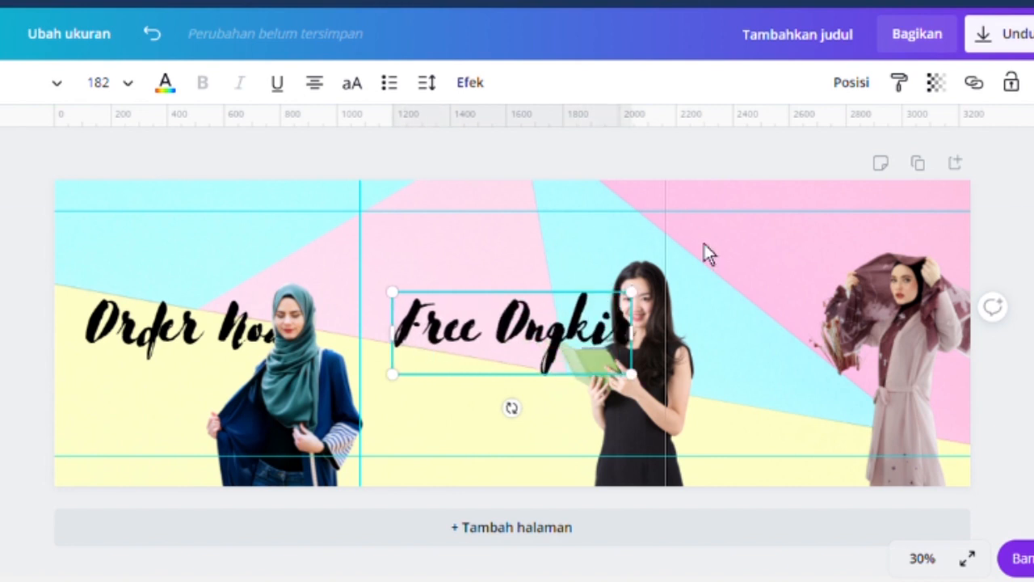
Send the "Free Ongkir" text backward so it sits behind the woman holding the green book.
{"action": "left_click", "coordinate": [769, 274]}
{"action": "left_click", "coordinate": [573, 331]}
{"action": "left_click", "coordinate": [866, 87]}
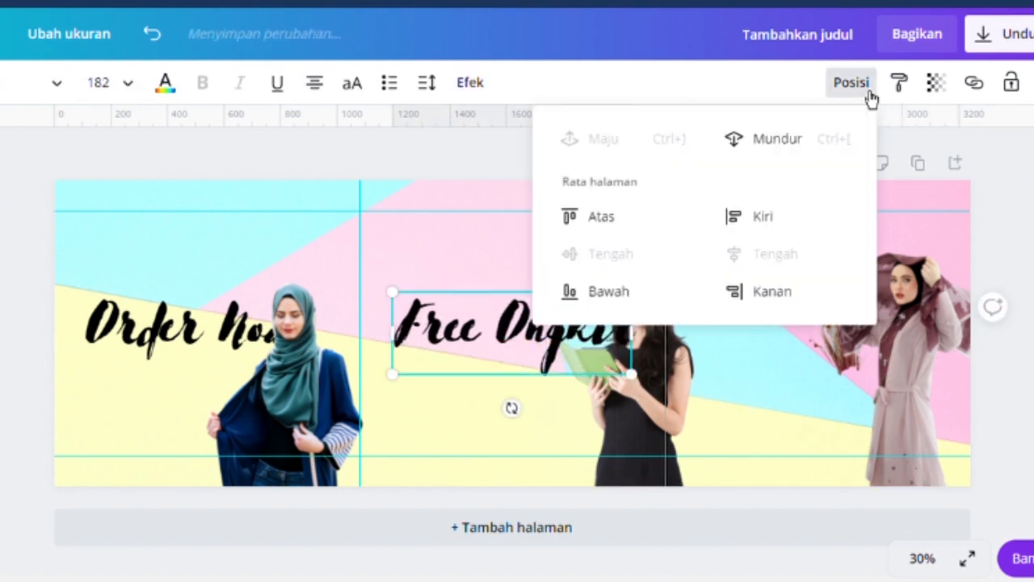
{"action": "left_click", "coordinate": [780, 145]}
{"action": "left_click", "coordinate": [741, 458]}
Duplicate the "Free Ongkir" text onto the third slide, change it to "Contat Us" on two lines, and move it up.
{"action": "left_click", "coordinate": [505, 379]}
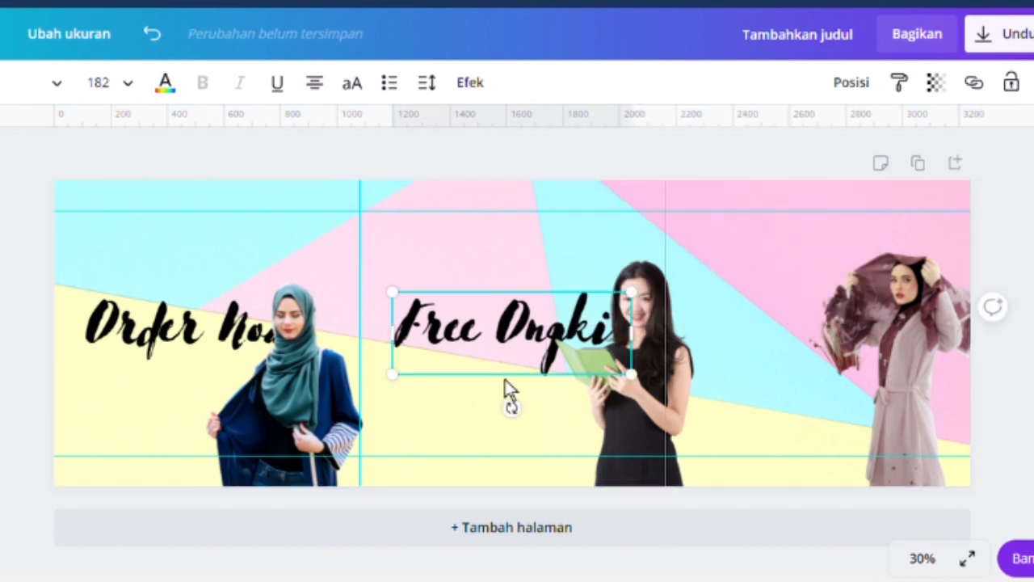
{"action": "key", "text": "ctrl+d"}
{"action": "left_click_drag", "start_coordinate": [512, 383], "coordinate": [812, 363]}
{"action": "double_click", "coordinate": [813, 362]}
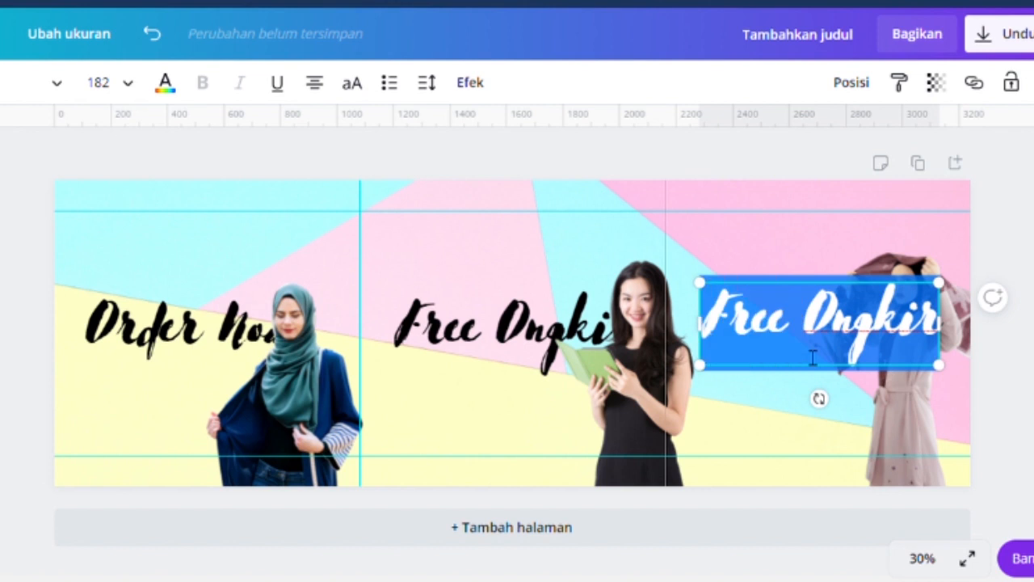
{"action": "type", "text": "Contact"}
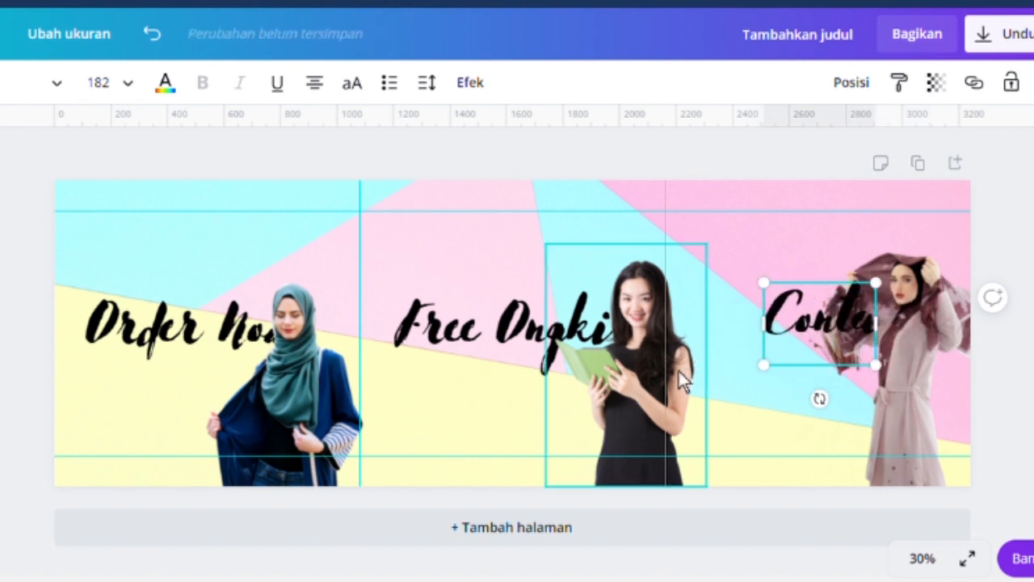
{"action": "type", "text": " Us"}
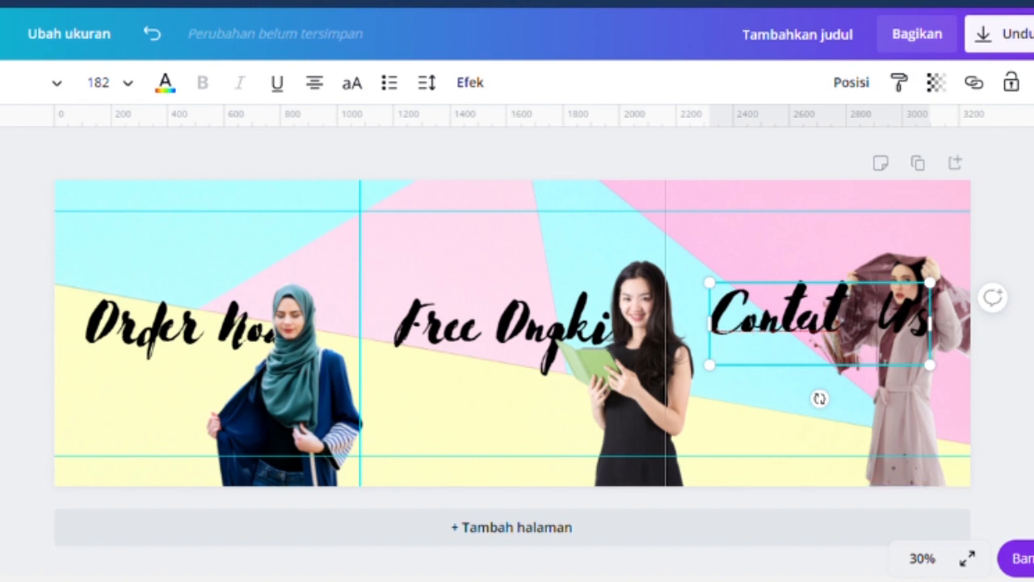
{"action": "key", "text": "Return"}
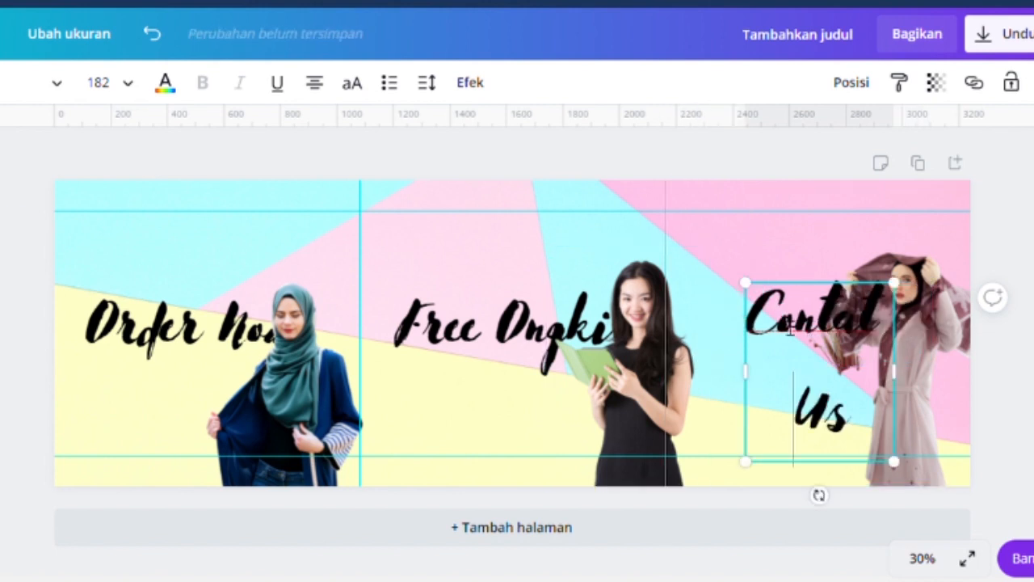
{"action": "left_click_drag", "start_coordinate": [864, 291], "coordinate": [870, 257]}
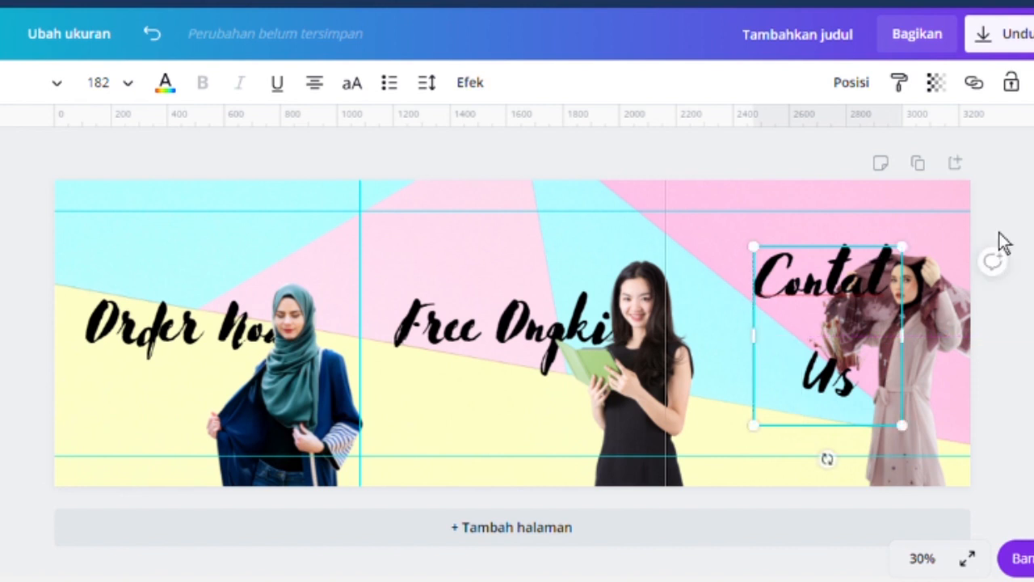
Send the "Contat Us" text behind the woman in mauve and shrink her cutout slightly, keeping it on the bottom edge.
{"action": "left_click", "coordinate": [852, 82]}
{"action": "left_click", "coordinate": [937, 355]}
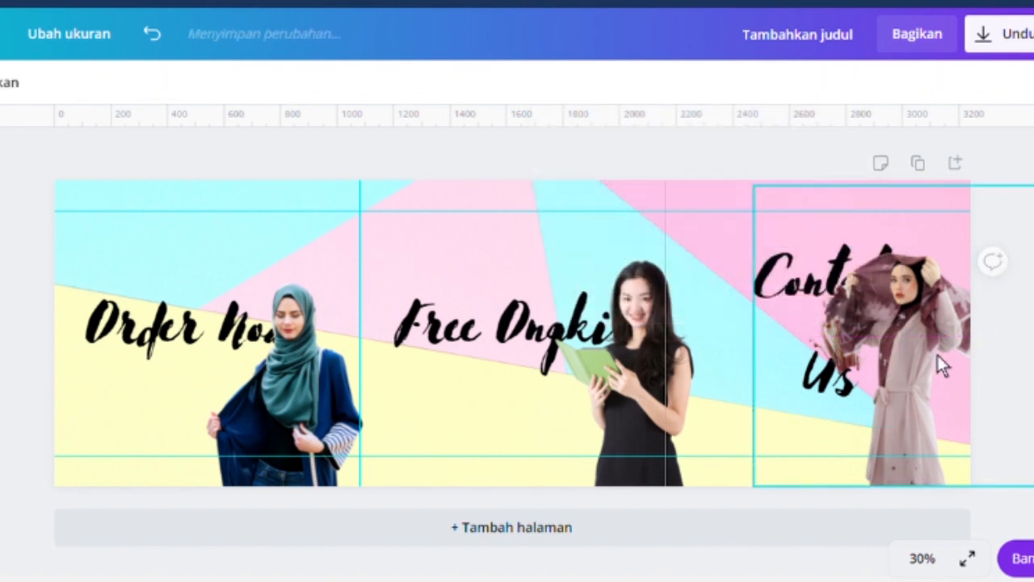
{"action": "left_click_drag", "start_coordinate": [759, 199], "coordinate": [792, 229]}
{"action": "left_click_drag", "start_coordinate": [928, 359], "coordinate": [920, 360]}
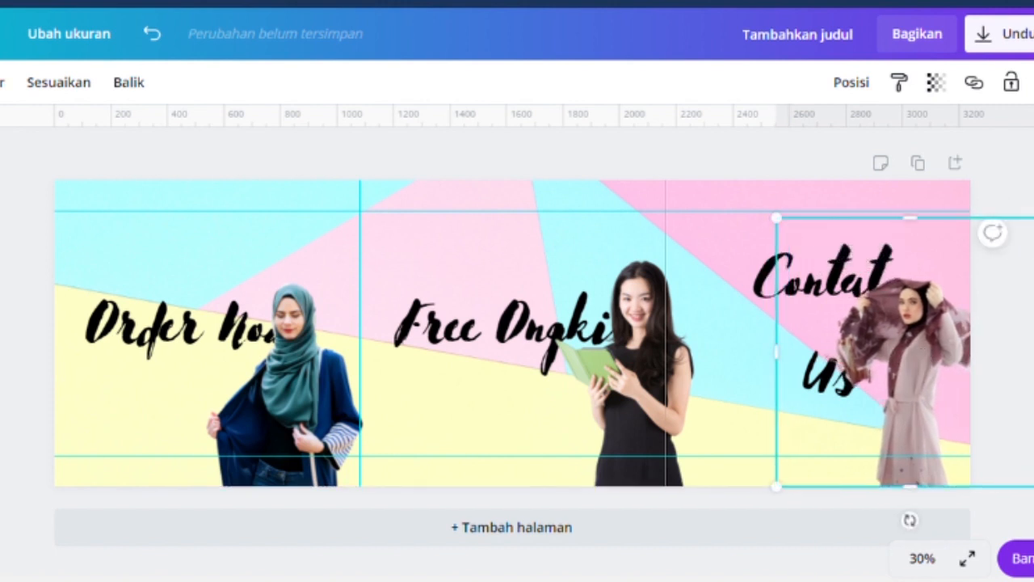
{"action": "left_click", "coordinate": [1028, 363]}
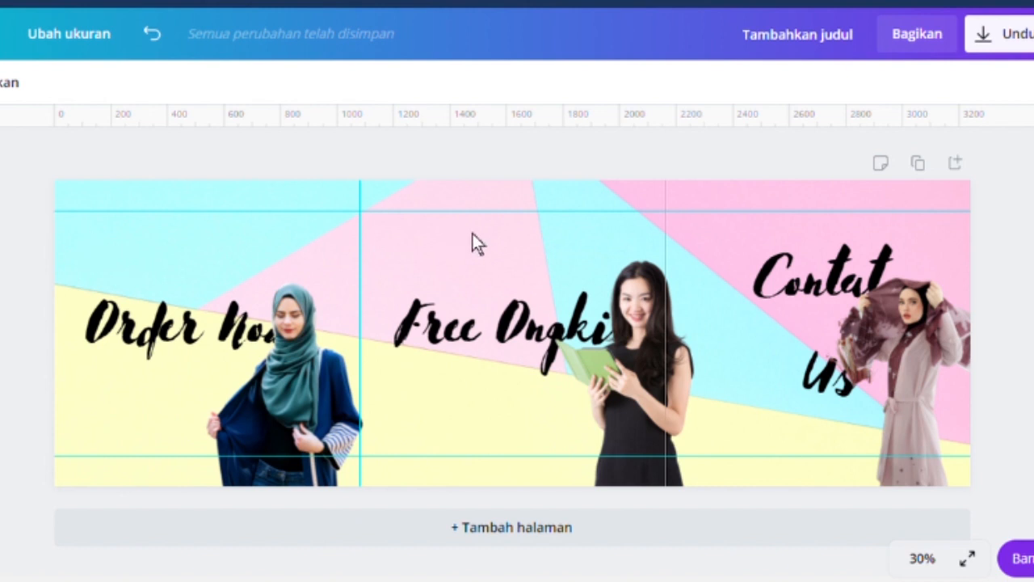
Download the design as a PNG file at 3240 × 1080 px.
{"action": "left_click", "coordinate": [1006, 40]}
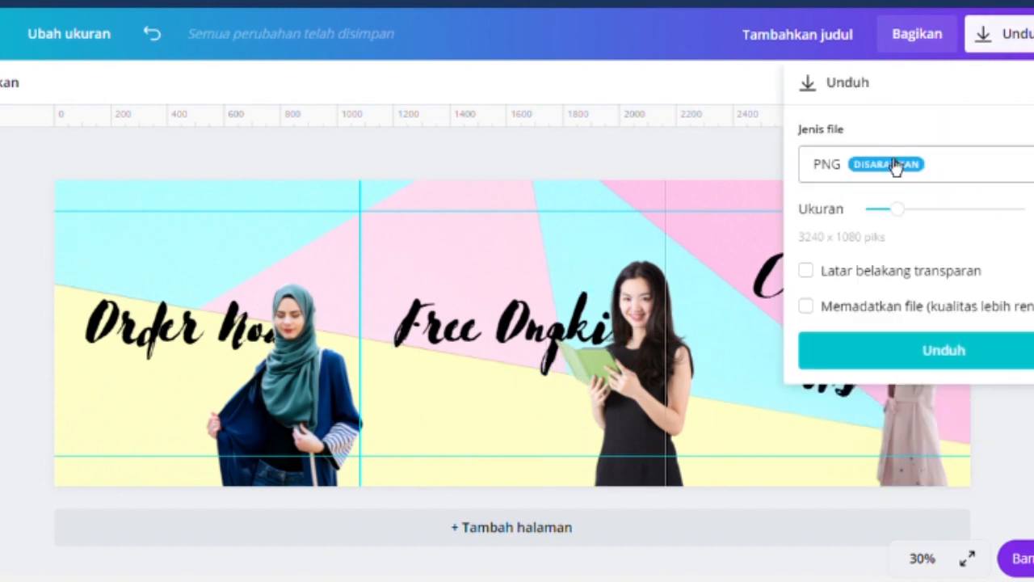
{"action": "left_click", "coordinate": [952, 359]}
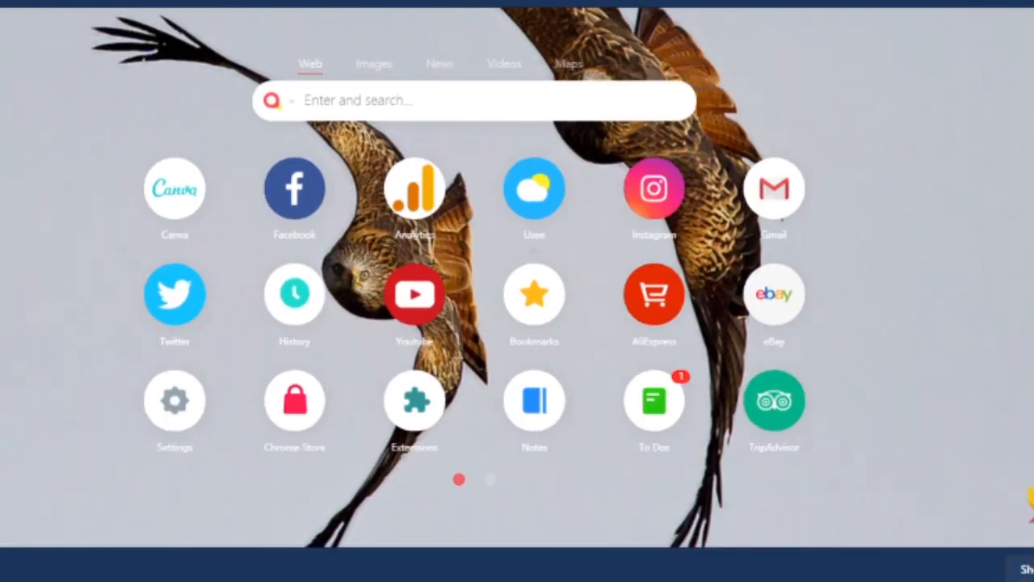
Open the PineTools Split Image tool in the browser and load Tambahkan judul (6).png as the input image.
{"action": "type", "text": "pine"}
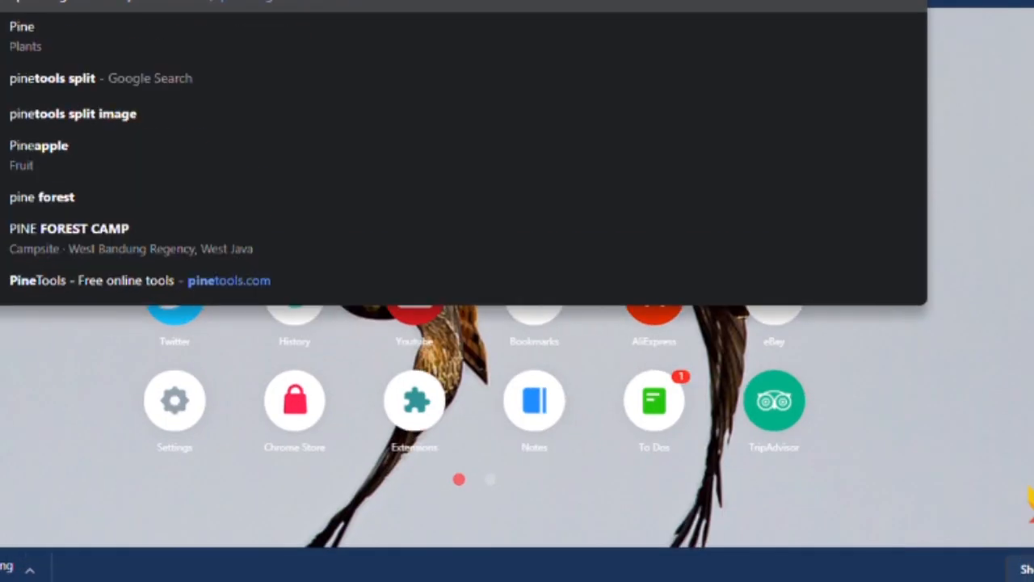
{"action": "key", "text": "Return"}
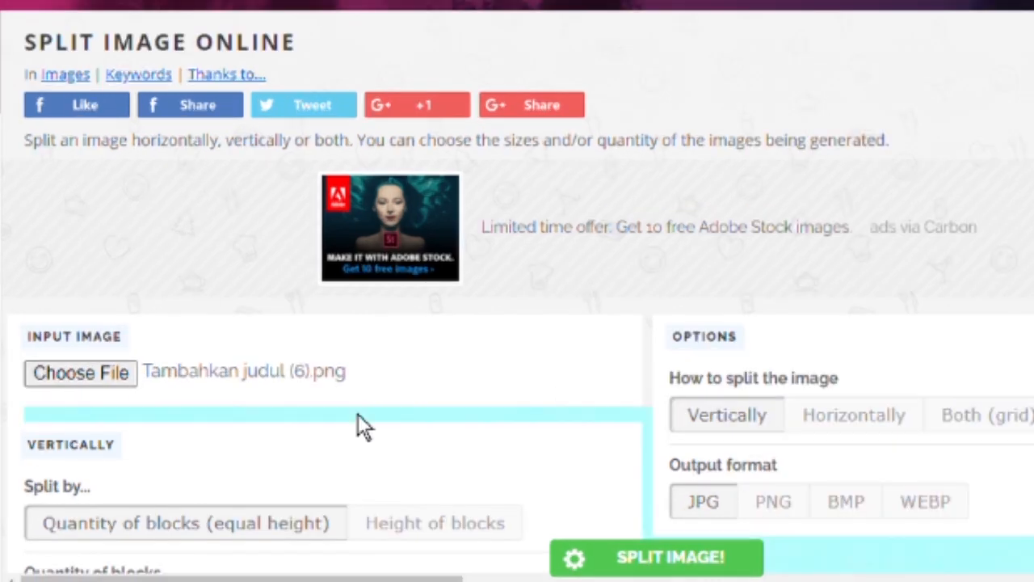
Split the image horizontally into 3 blocks of equal width with PNG as the output format.
{"action": "scroll", "coordinate": [331, 404], "scroll_direction": "down", "scroll_amount": 3}
{"action": "left_click", "coordinate": [868, 201]}
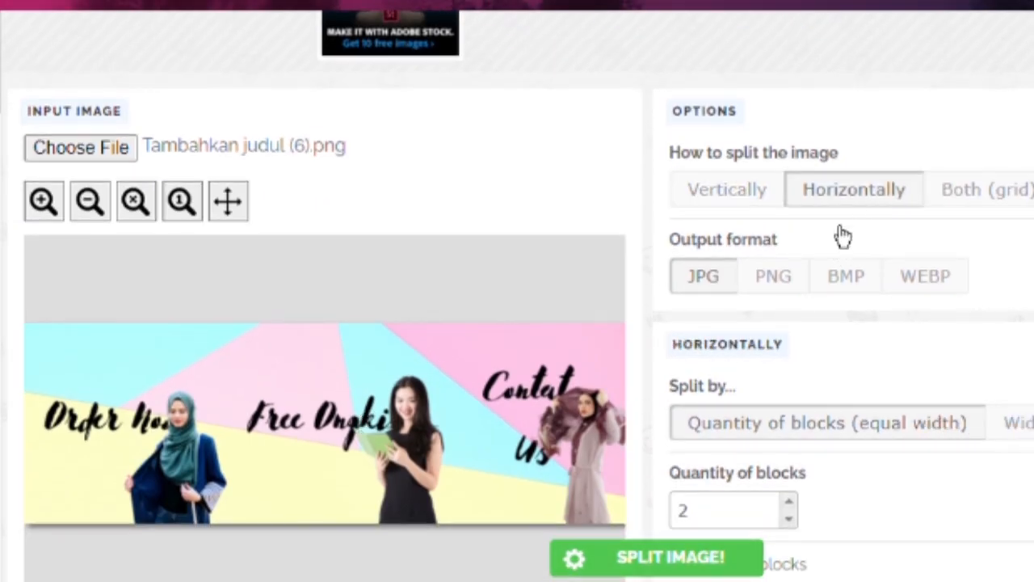
{"action": "left_click", "coordinate": [774, 283]}
{"action": "scroll", "coordinate": [519, 305], "scroll_direction": "down", "scroll_amount": 1}
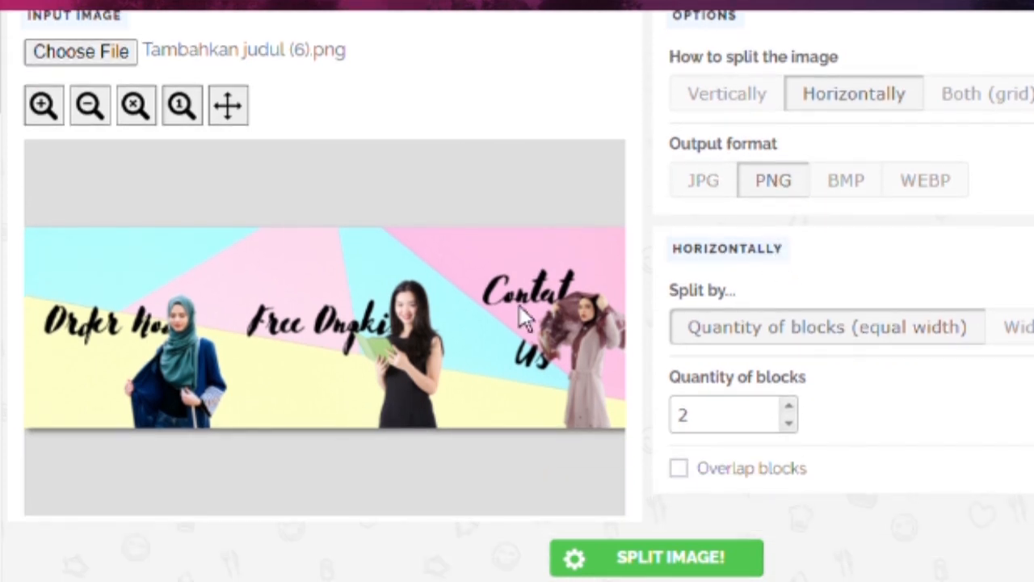
{"action": "left_click", "coordinate": [787, 406]}
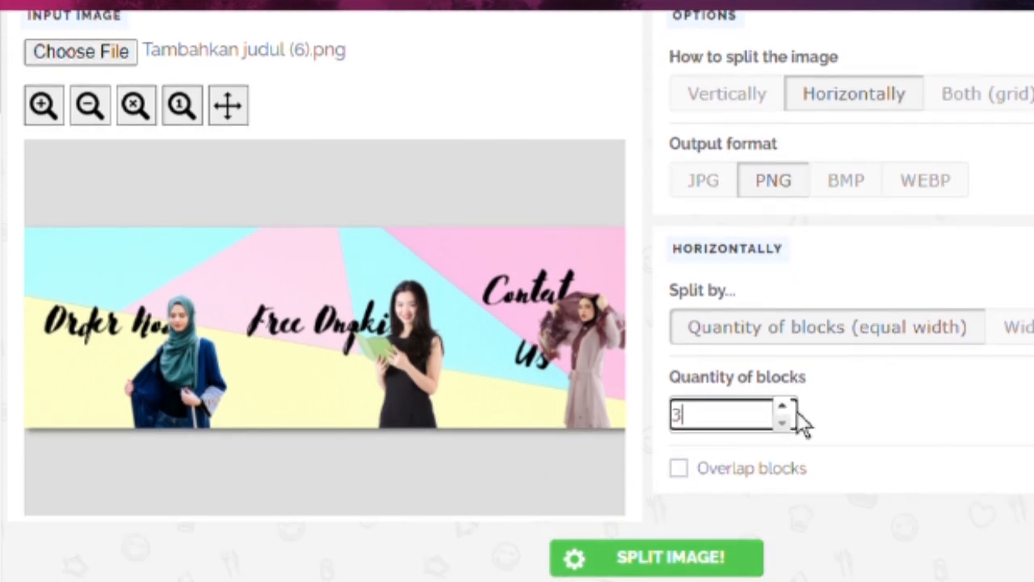
{"action": "left_click", "coordinate": [715, 572]}
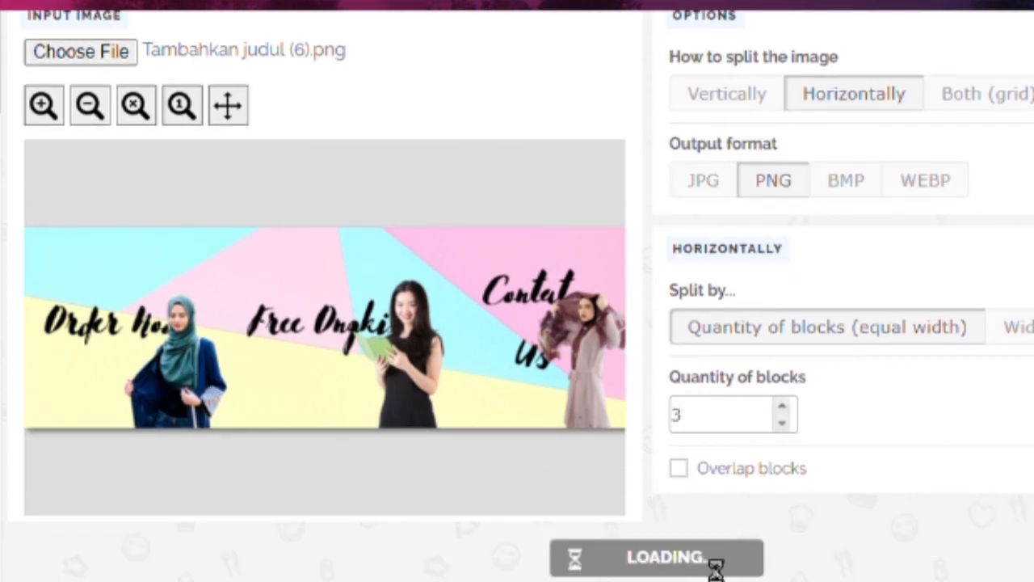
Download all three pieces of the split image as PNG files.
{"action": "scroll", "coordinate": [378, 319], "scroll_direction": "down", "scroll_amount": 2}
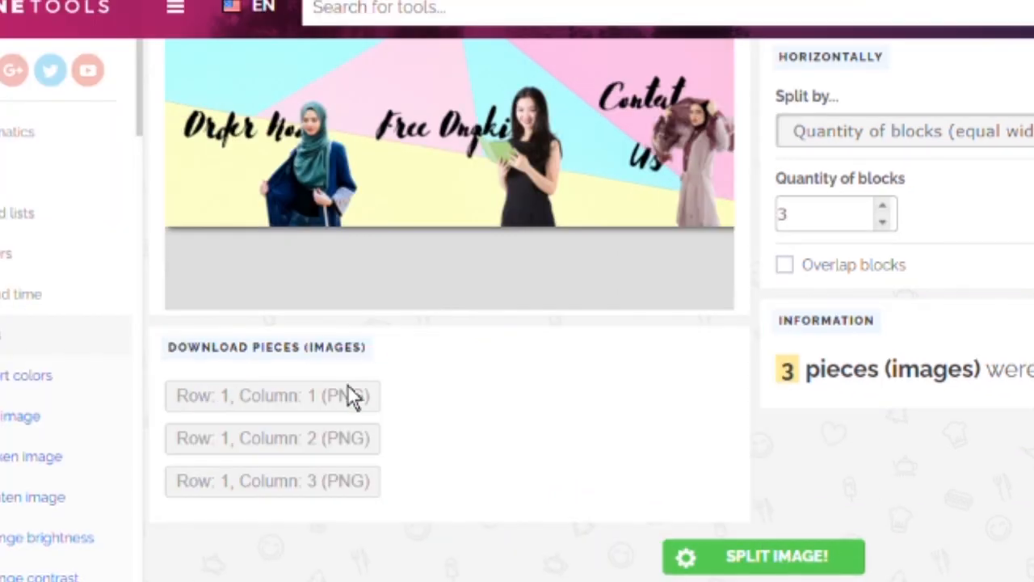
{"action": "left_click", "coordinate": [349, 406]}
{"action": "left_click", "coordinate": [330, 445]}
{"action": "left_click", "coordinate": [321, 491]}
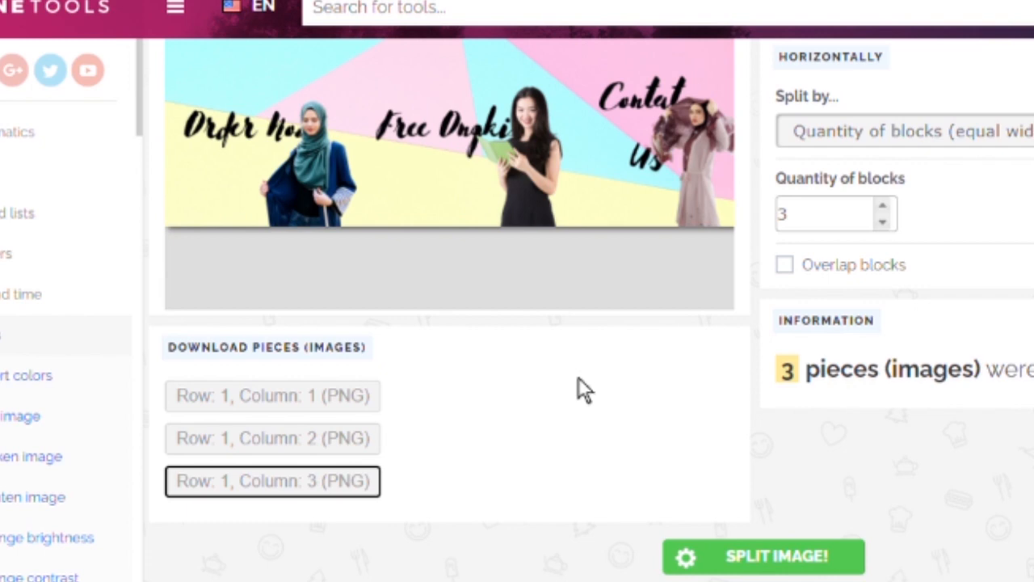
{"action": "scroll", "coordinate": [574, 378], "scroll_direction": "up", "scroll_amount": 5}
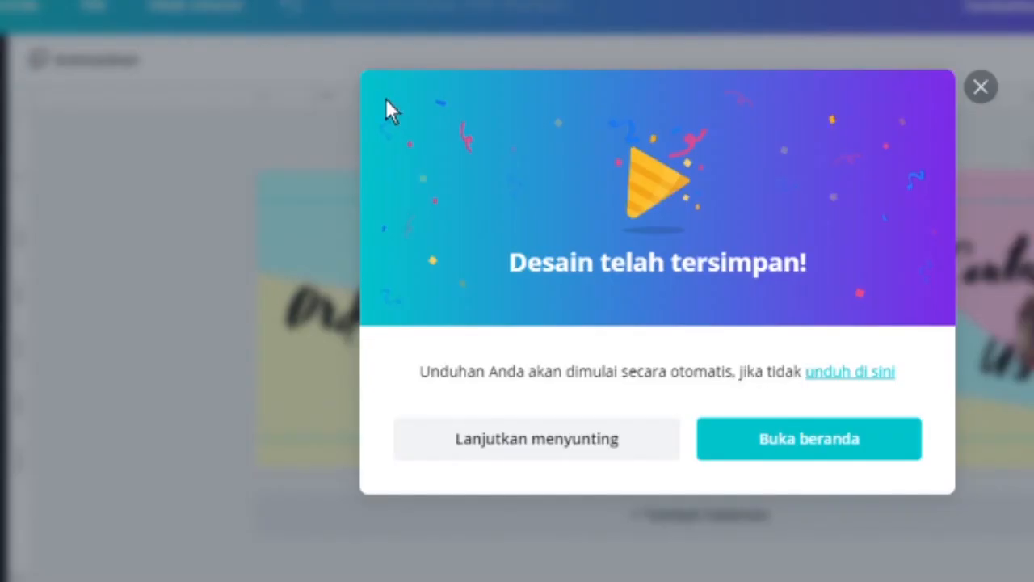
Switch back to the Canva carousel design, add a blank second page and upload the three split slide images.
{"action": "left_click", "coordinate": [994, 91]}
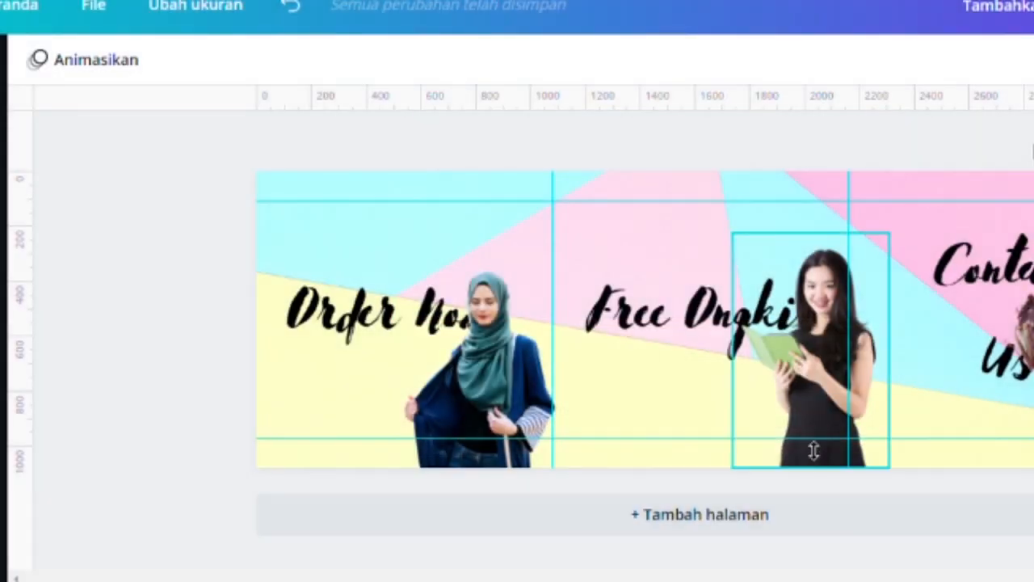
{"action": "left_click", "coordinate": [784, 530]}
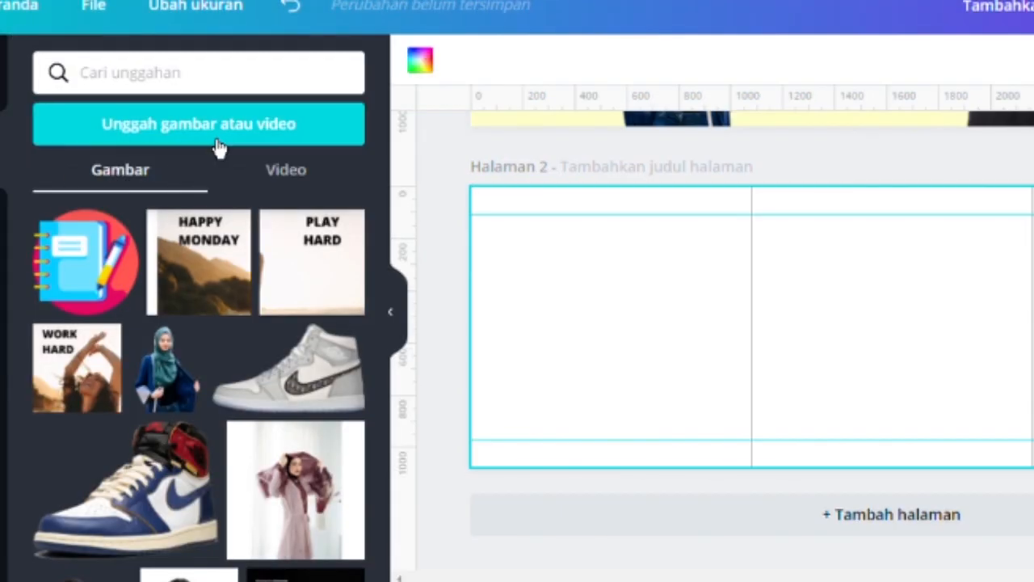
{"action": "left_click", "coordinate": [214, 132]}
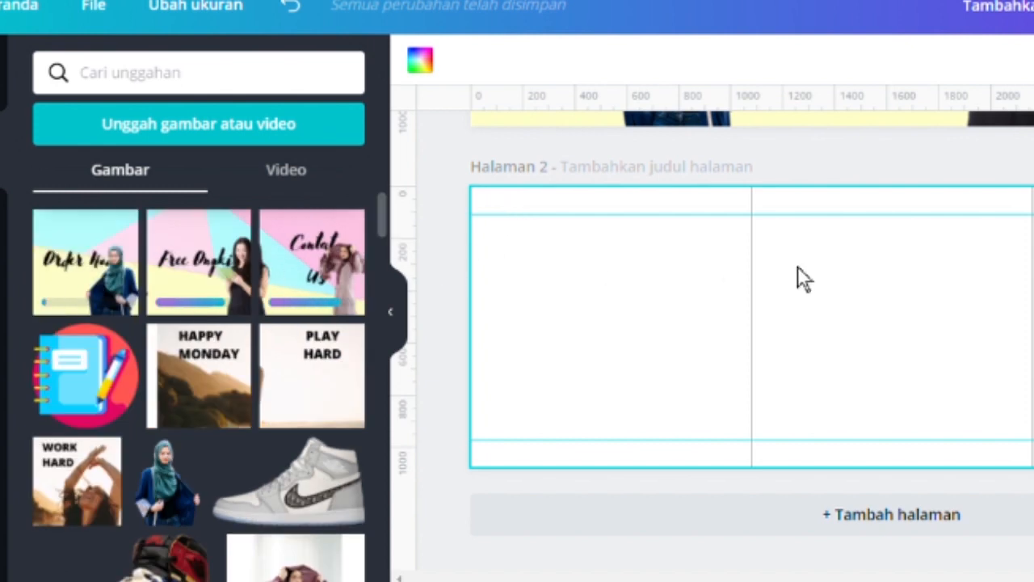
Place the uploaded "Order Now", "Free Ongkir" and "Contat Us" slides side by side on page 2.
{"action": "left_click_drag", "start_coordinate": [969, 337], "coordinate": [712, 331]}
{"action": "left_click_drag", "start_coordinate": [223, 278], "coordinate": [836, 300]}
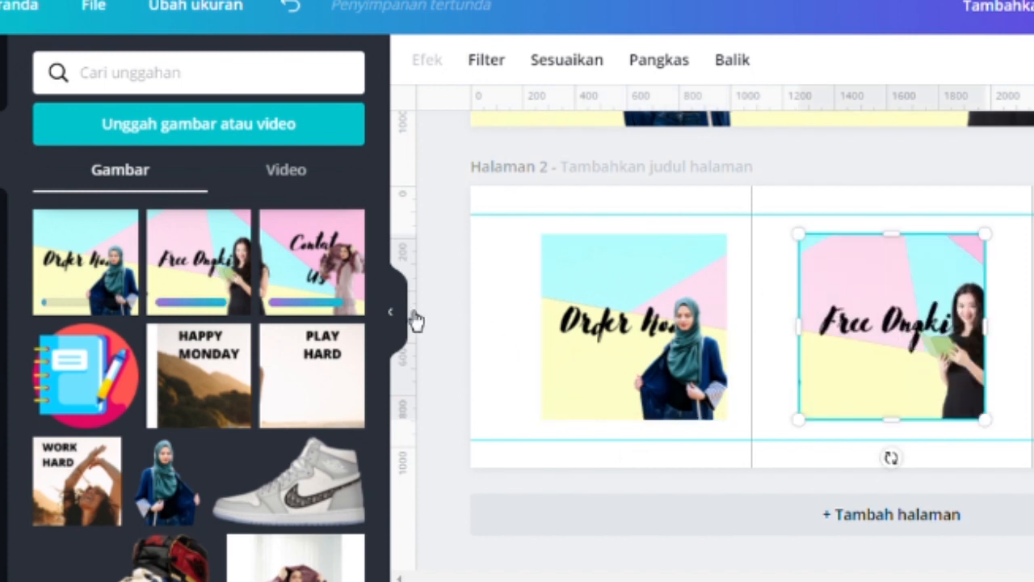
{"action": "left_click_drag", "start_coordinate": [346, 296], "coordinate": [1033, 327]}
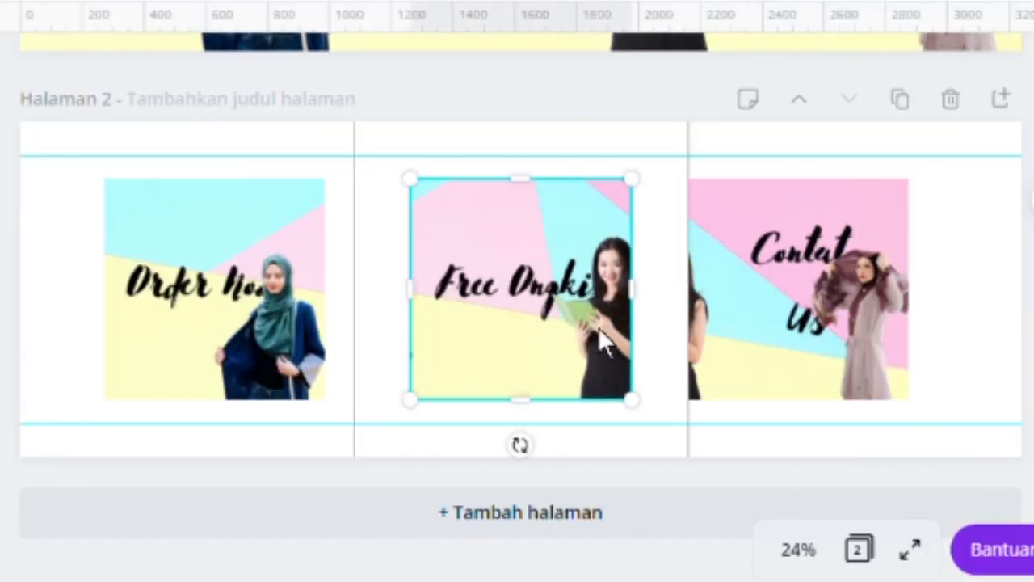
Move the three slides edge to edge into one seamless strip and centre the strip on page 2.
{"action": "left_click_drag", "start_coordinate": [598, 327], "coordinate": [643, 340]}
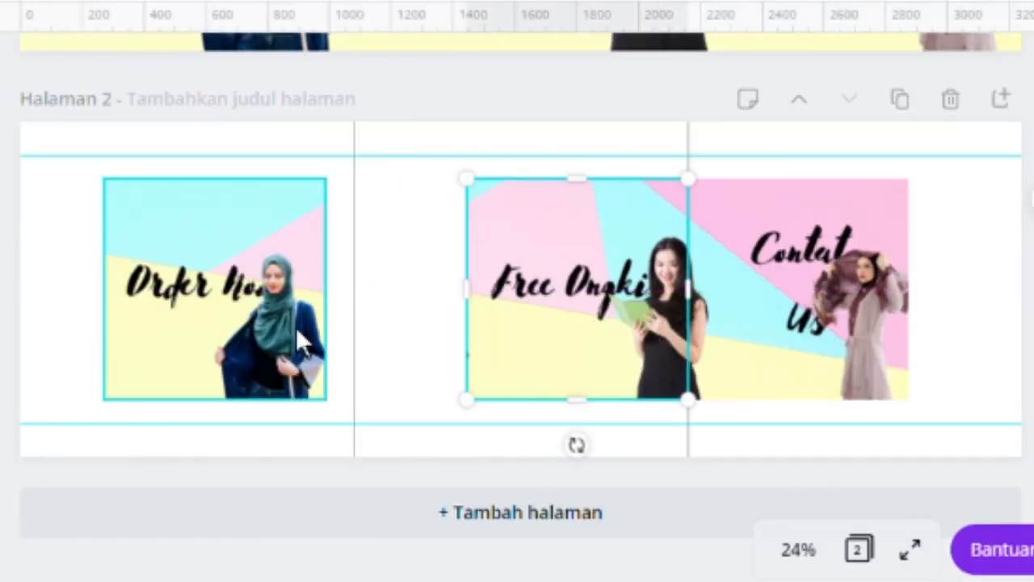
{"action": "left_click_drag", "start_coordinate": [277, 334], "coordinate": [413, 333]}
{"action": "left_click_drag", "start_coordinate": [159, 260], "coordinate": [795, 305]}
{"action": "left_click", "coordinate": [1010, 307]}
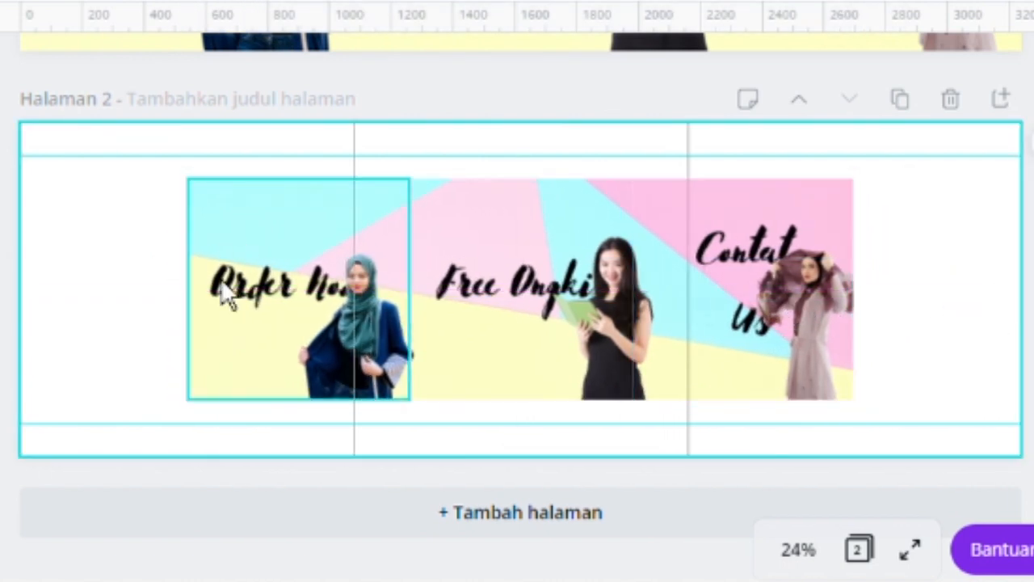
Move the "Order Now" and "Contat Us" slides outward, leaving a narrow gap on each side of the "Free Ongkir" slide.
{"action": "left_click_drag", "start_coordinate": [307, 324], "coordinate": [286, 321]}
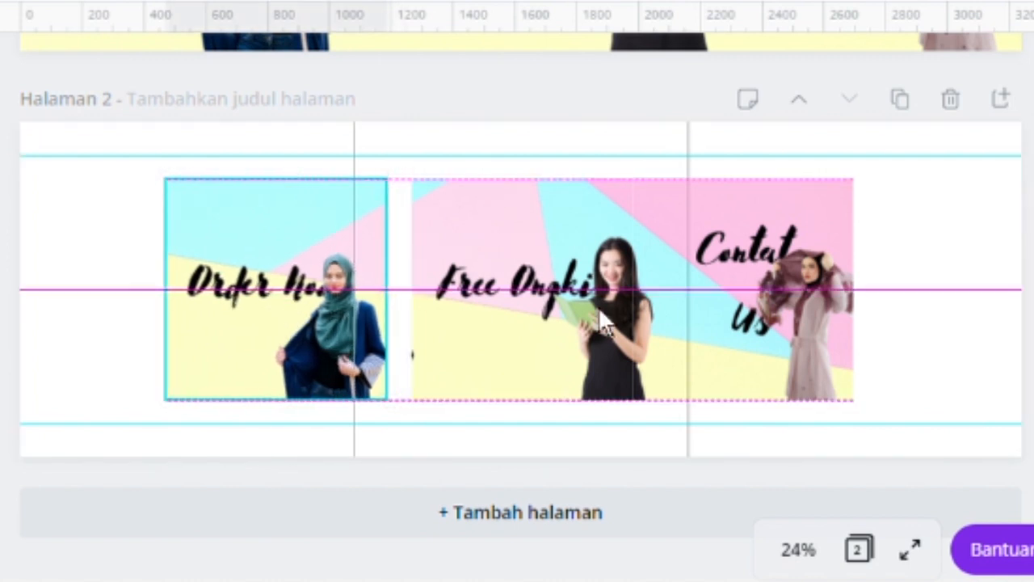
{"action": "left_click_drag", "start_coordinate": [818, 319], "coordinate": [844, 330]}
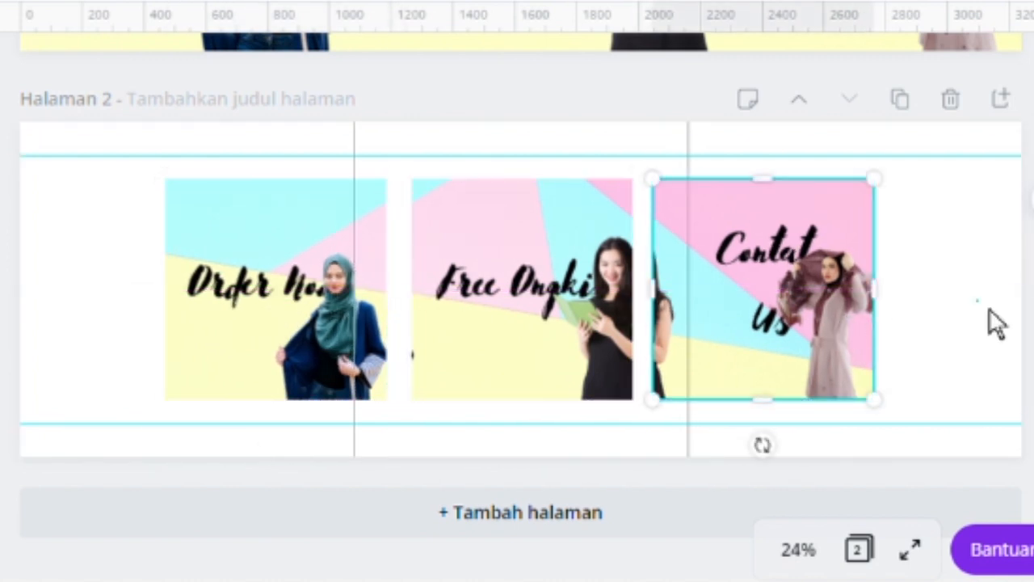
{"action": "left_click", "coordinate": [994, 323]}
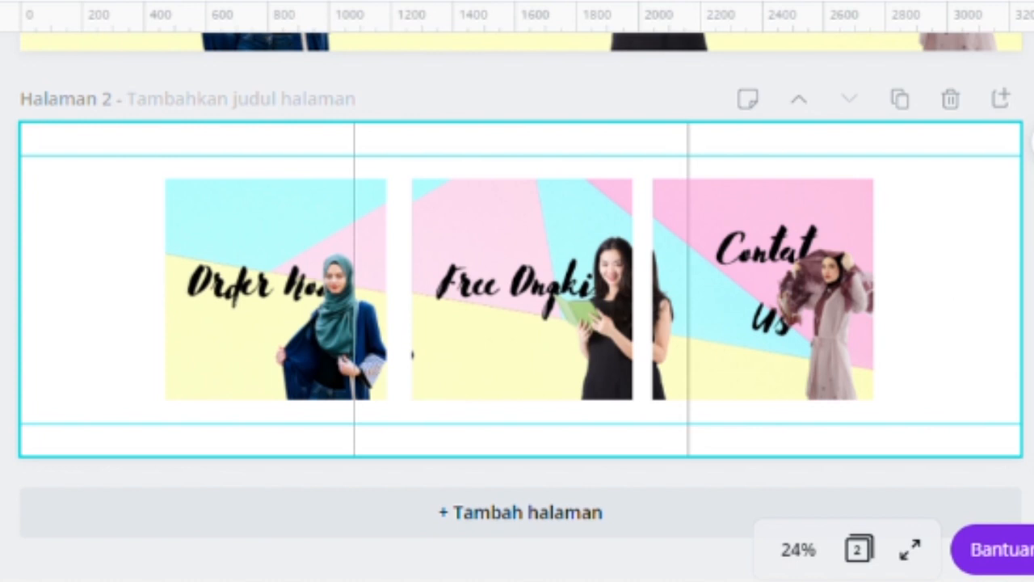
{"action": "left_click", "coordinate": [2, 238]}
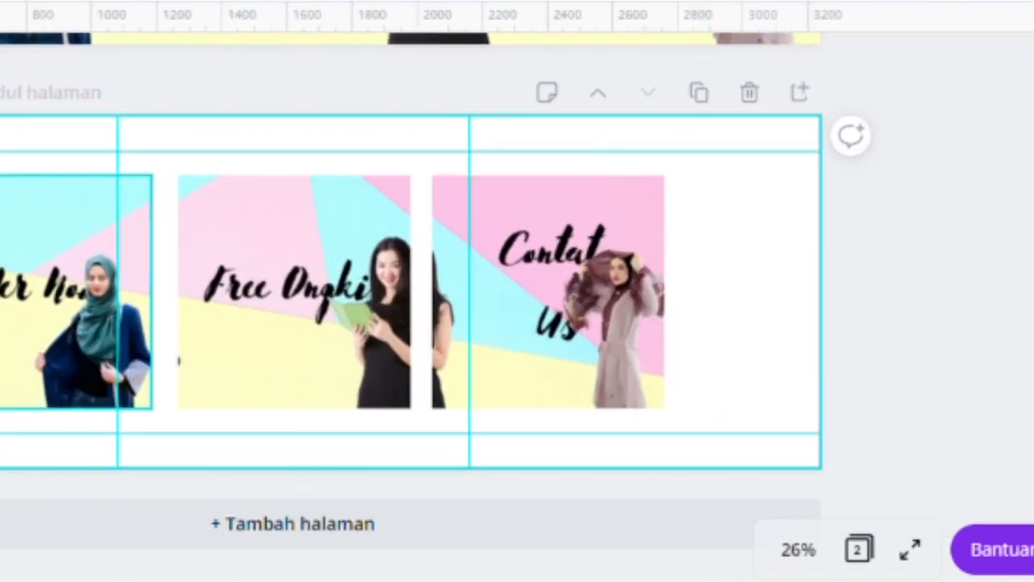